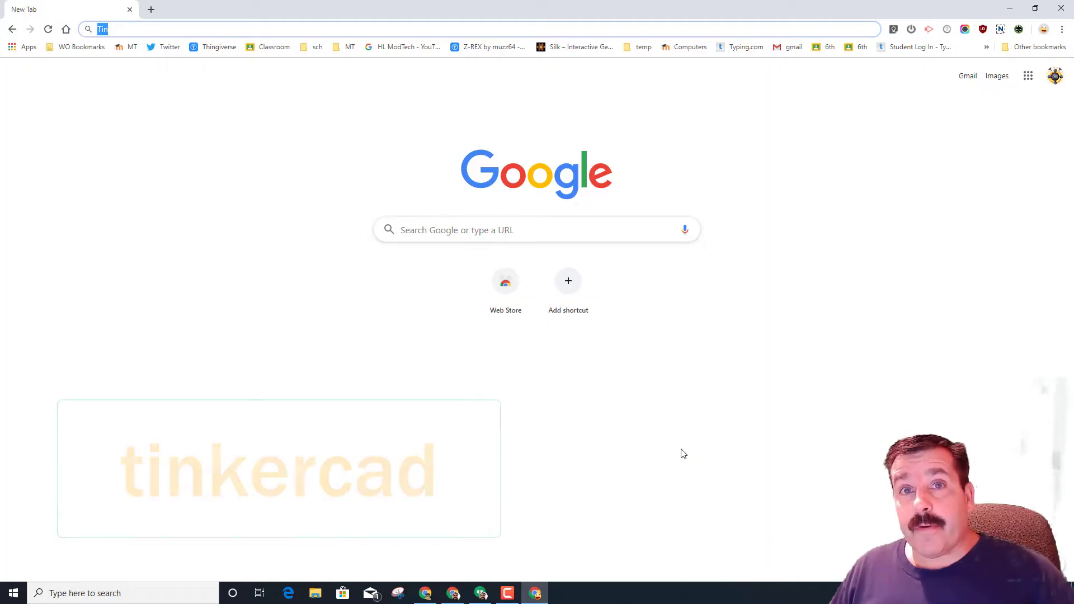
- Search the web for "tinkercad" and open the official Tinkercad website
{"action": "left_click", "coordinate": [487, 226]}
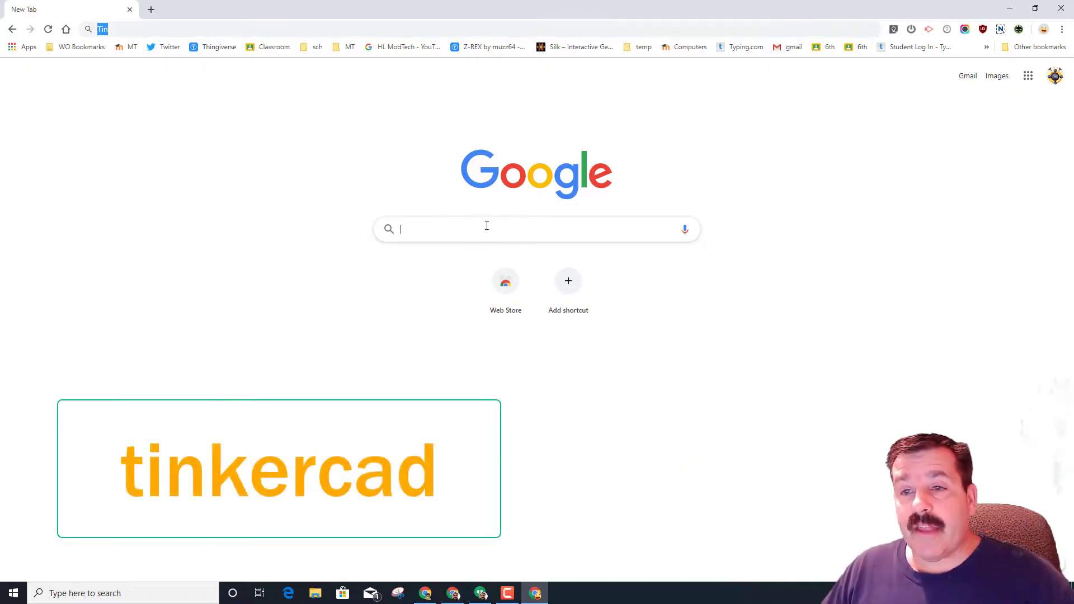
{"action": "type", "text": "tinkercad"}
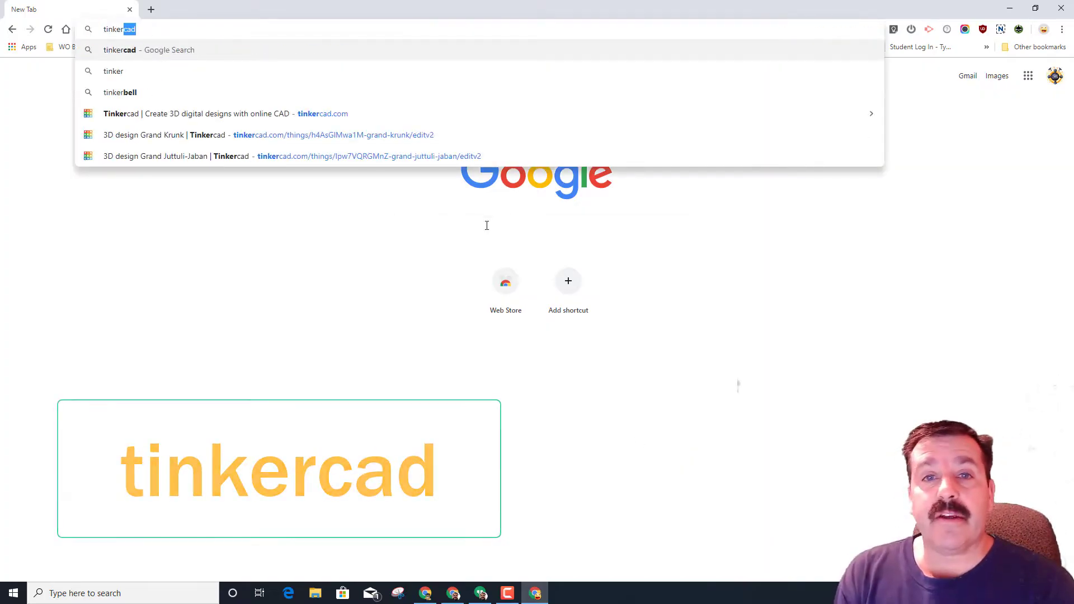
{"action": "key", "text": "Return"}
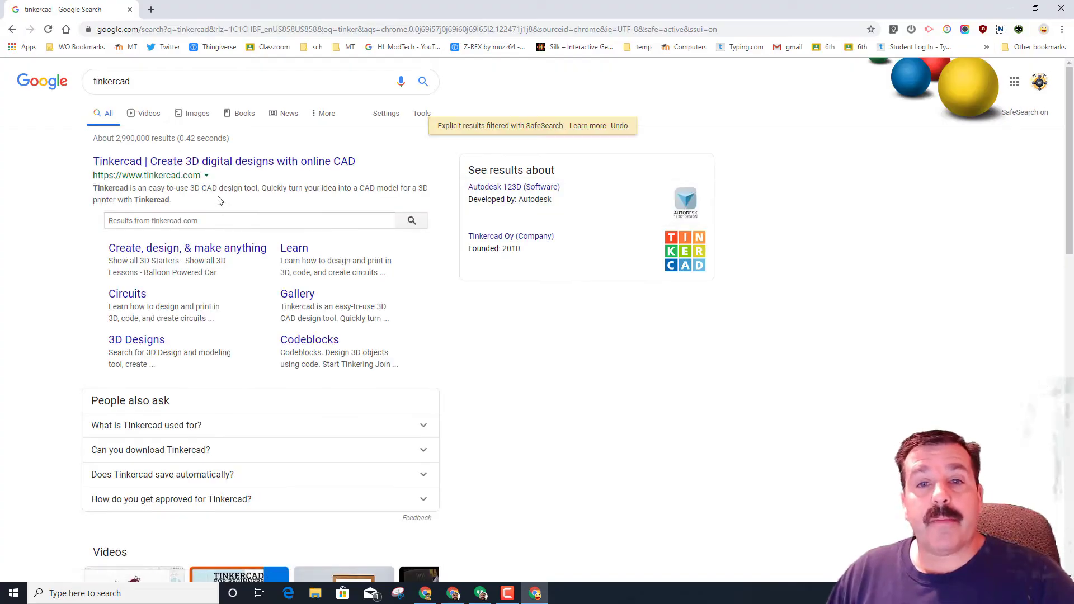
{"action": "left_click", "coordinate": [197, 162]}
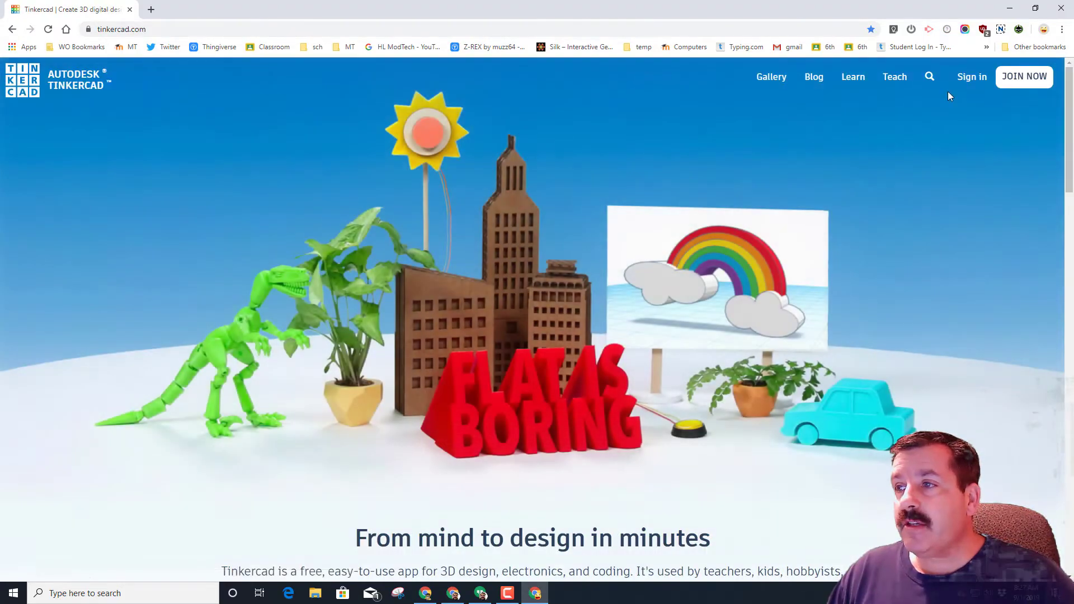
- Sign in to Tinkercad with the Google account and create a new 3D design from the dashboard
{"action": "left_click", "coordinate": [970, 78]}
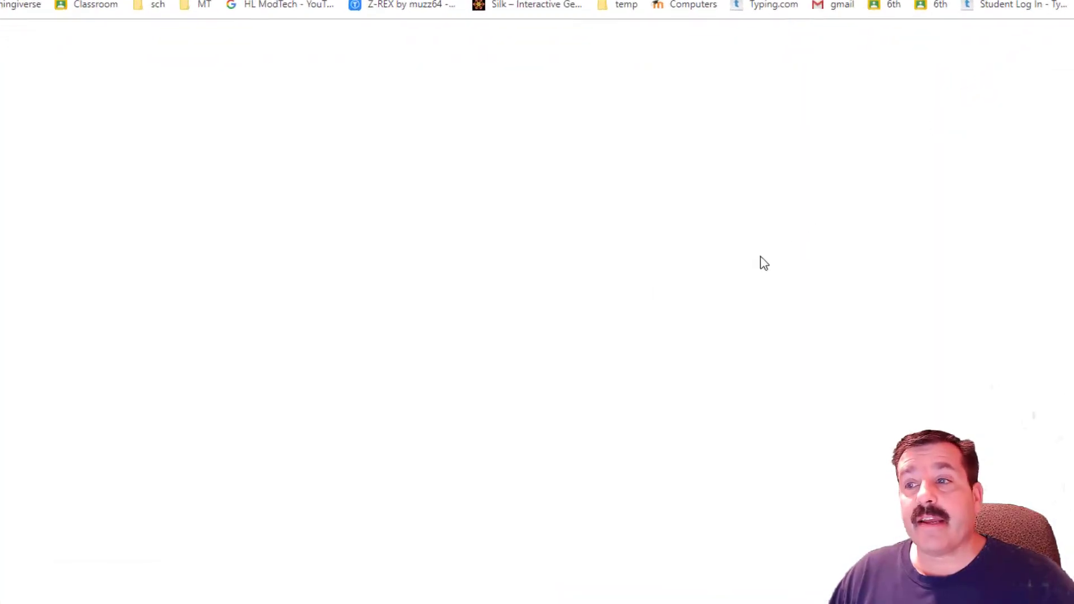
{"action": "left_click", "coordinate": [494, 148]}
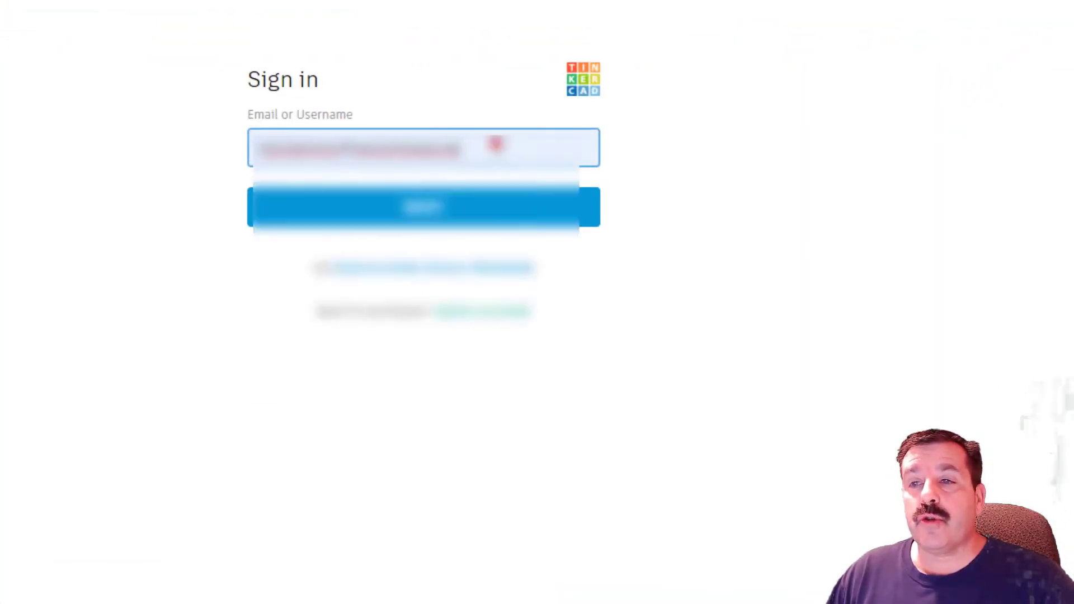
{"action": "left_click", "coordinate": [140, 253]}
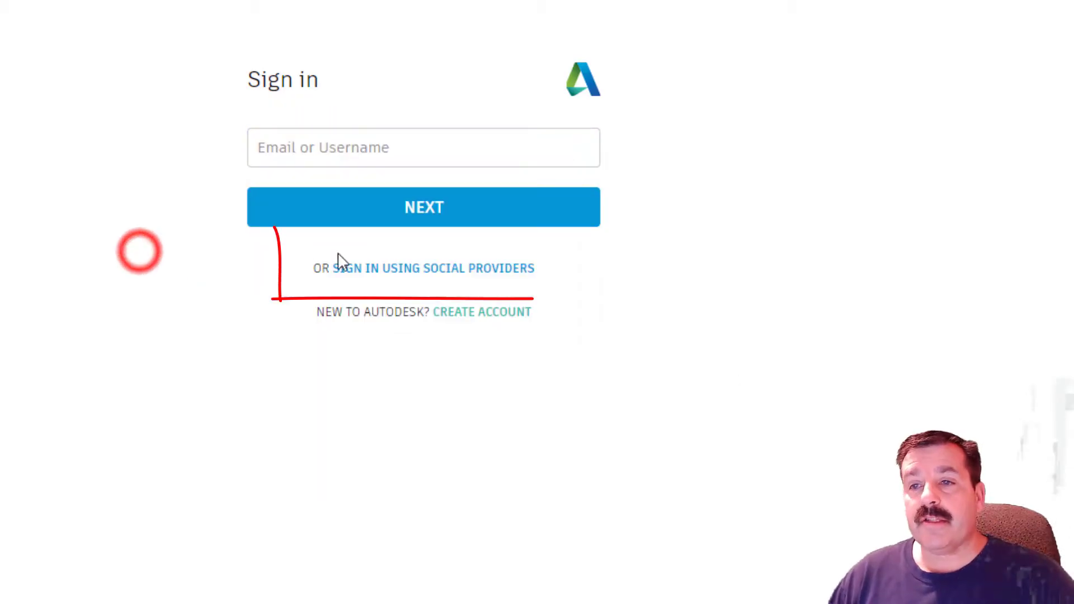
{"action": "left_click", "coordinate": [440, 275]}
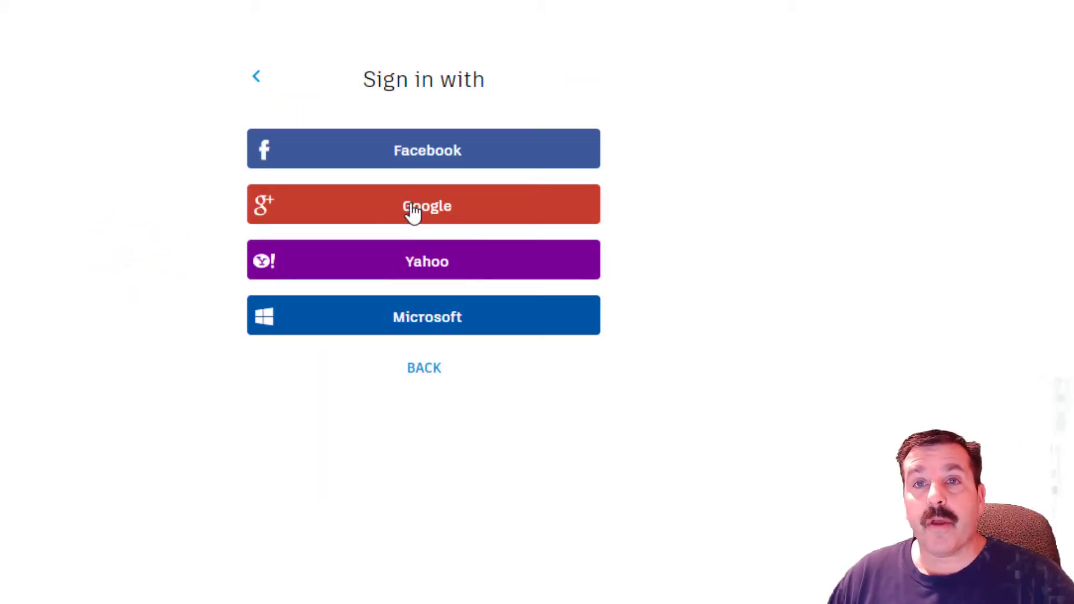
{"action": "left_click", "coordinate": [413, 212]}
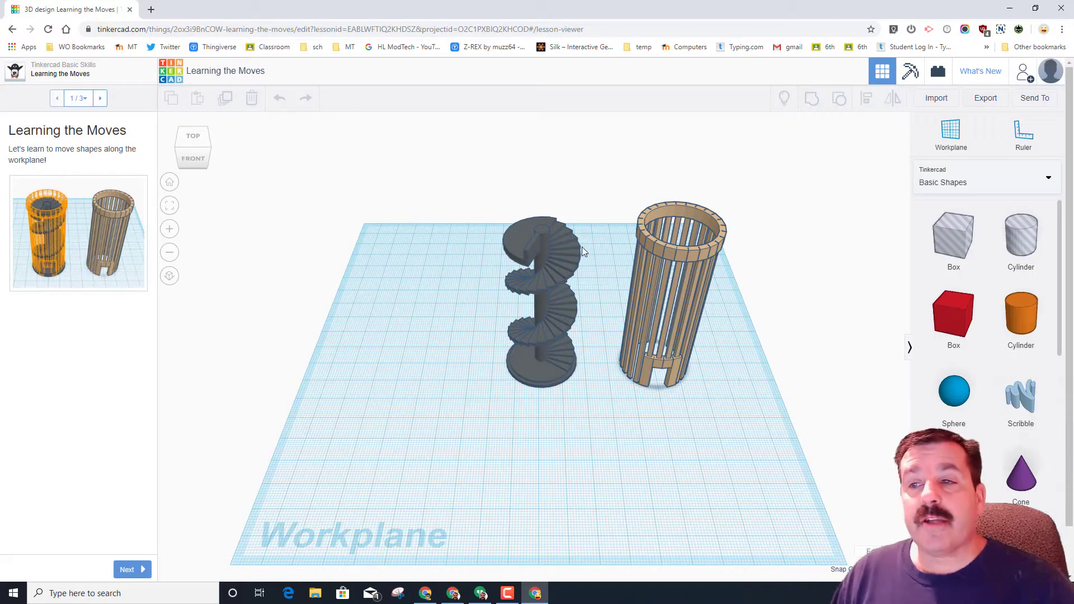
{"action": "left_click", "coordinate": [172, 72]}
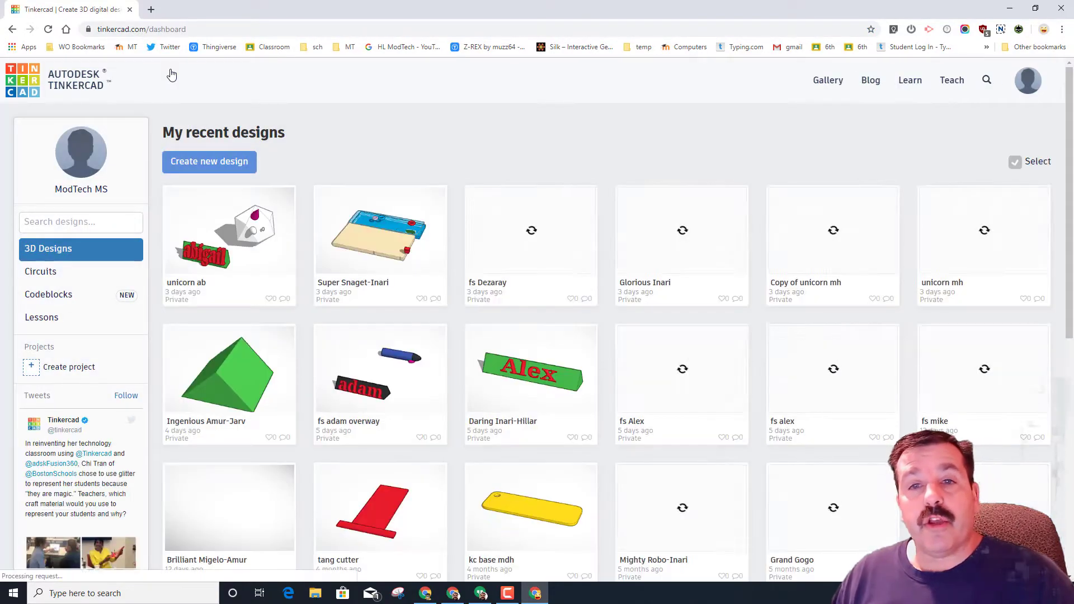
{"action": "left_click", "coordinate": [203, 160]}
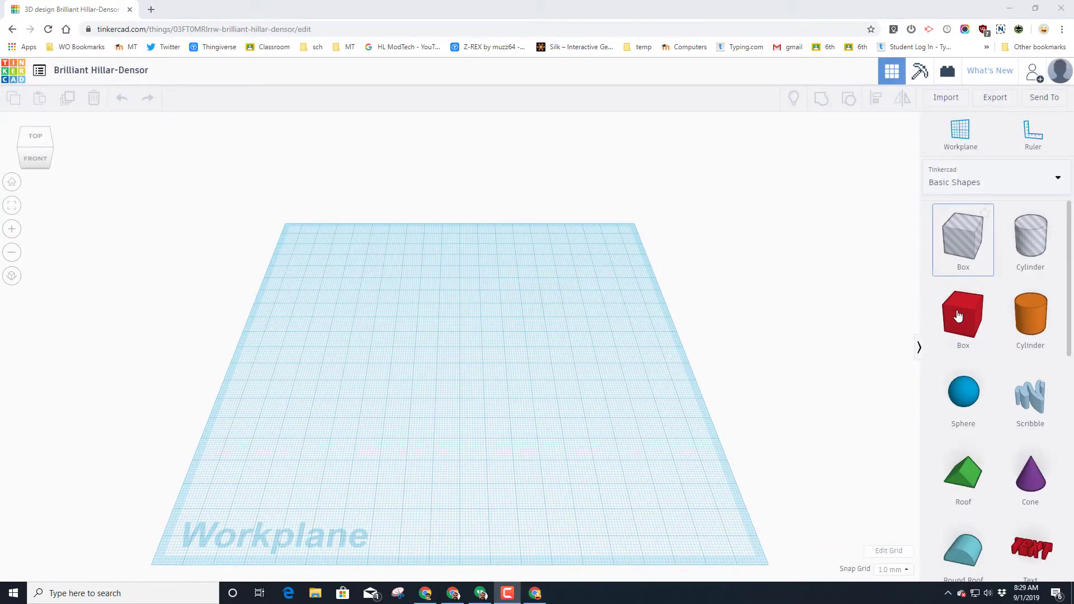
- Place a Roof shape near the Workplane label and set its length along the ridge to 60 mm
{"action": "left_click_drag", "start_coordinate": [968, 475], "coordinate": [263, 465]}
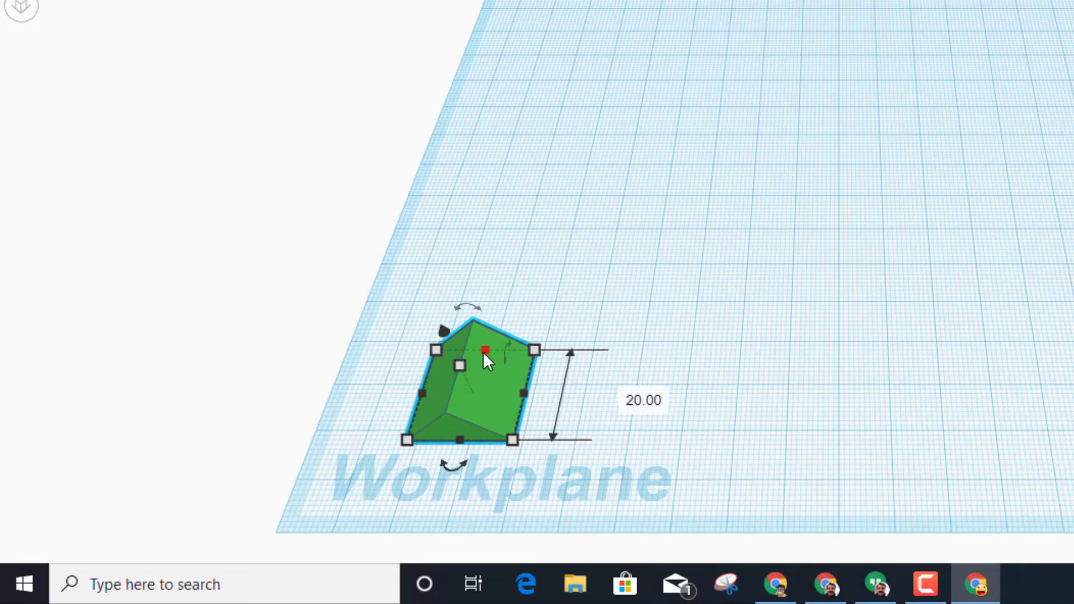
{"action": "left_click_drag", "start_coordinate": [484, 353], "coordinate": [563, 144]}
{"action": "left_click", "coordinate": [659, 270]}
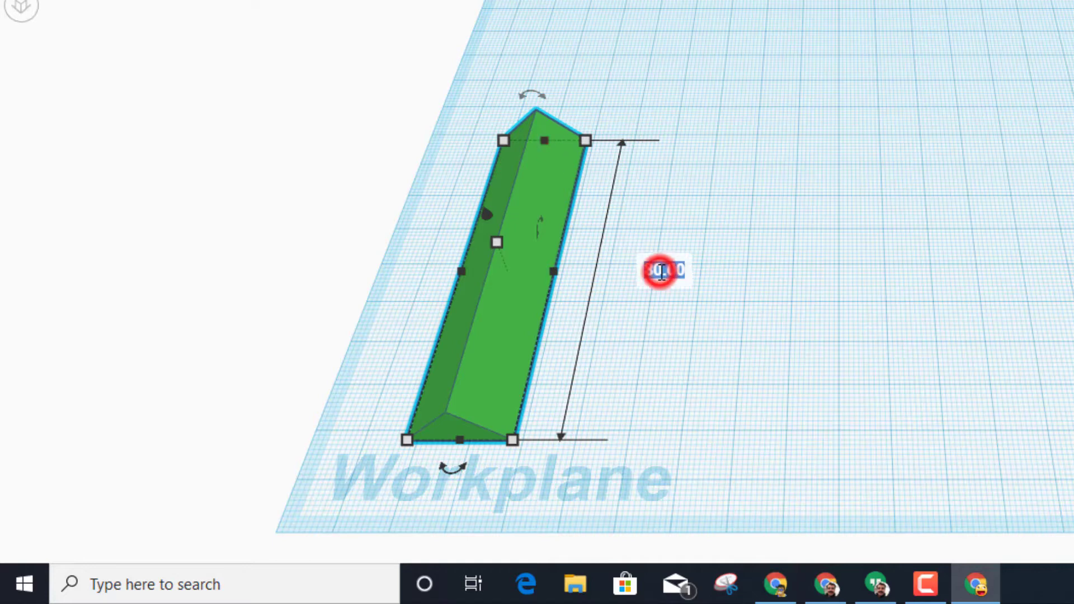
{"action": "type", "text": "60"}
{"action": "key", "text": "Return"}
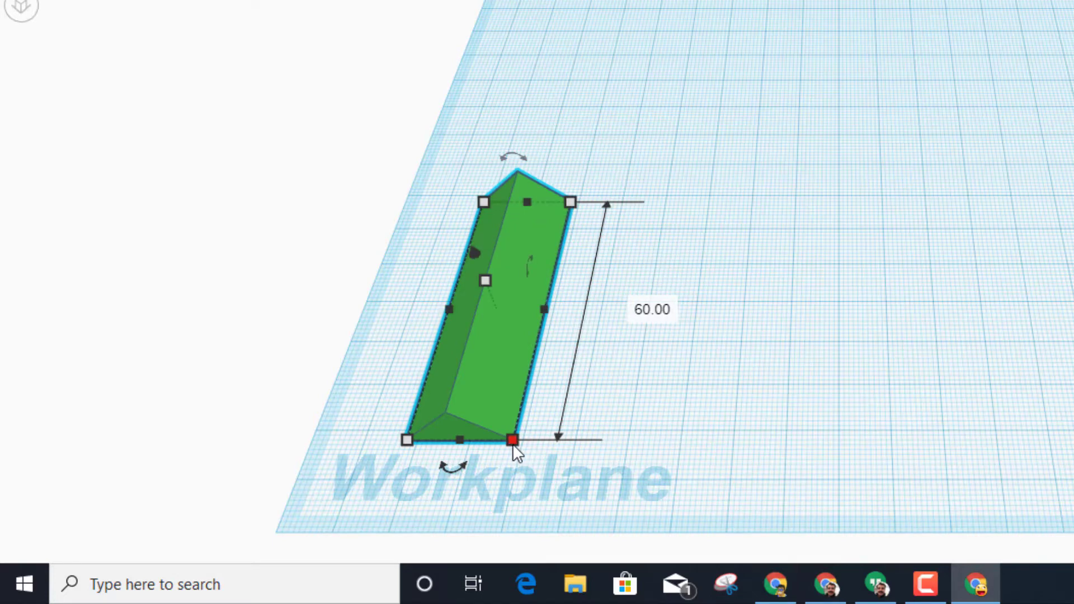
- Set the roof shape's width across the ridge to 30 mm
{"action": "left_click_drag", "start_coordinate": [545, 310], "coordinate": [714, 312]}
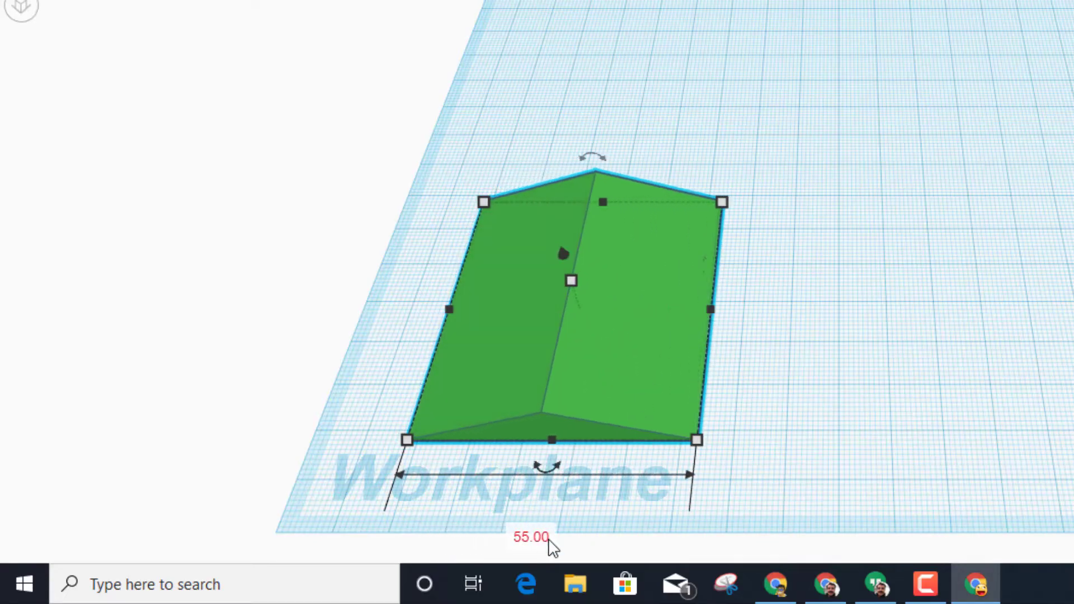
{"action": "left_click", "coordinate": [532, 536]}
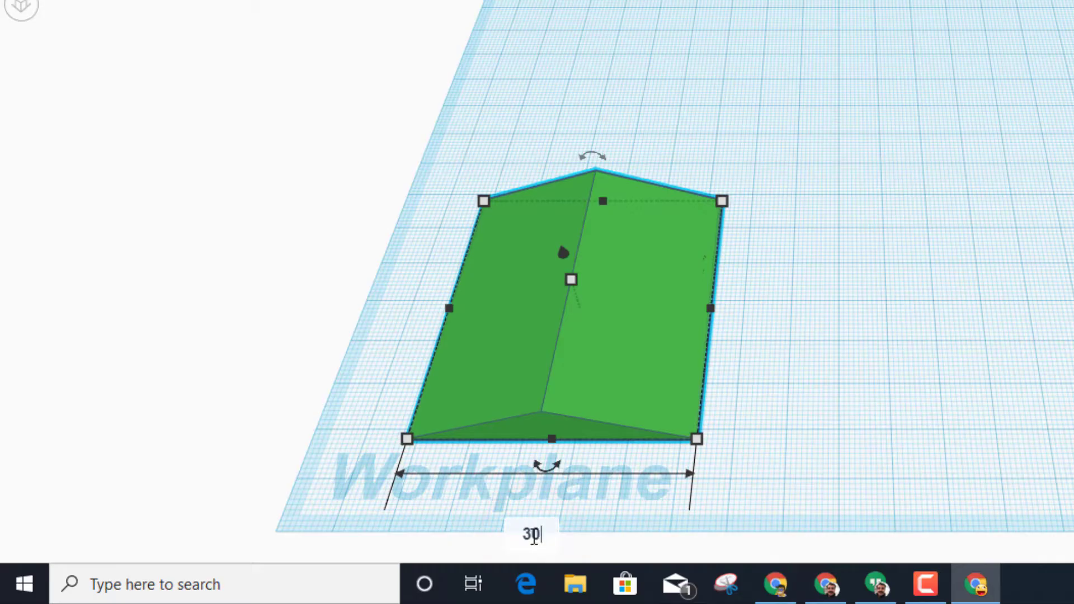
{"action": "type", "text": "30"}
{"action": "key", "text": "Return"}
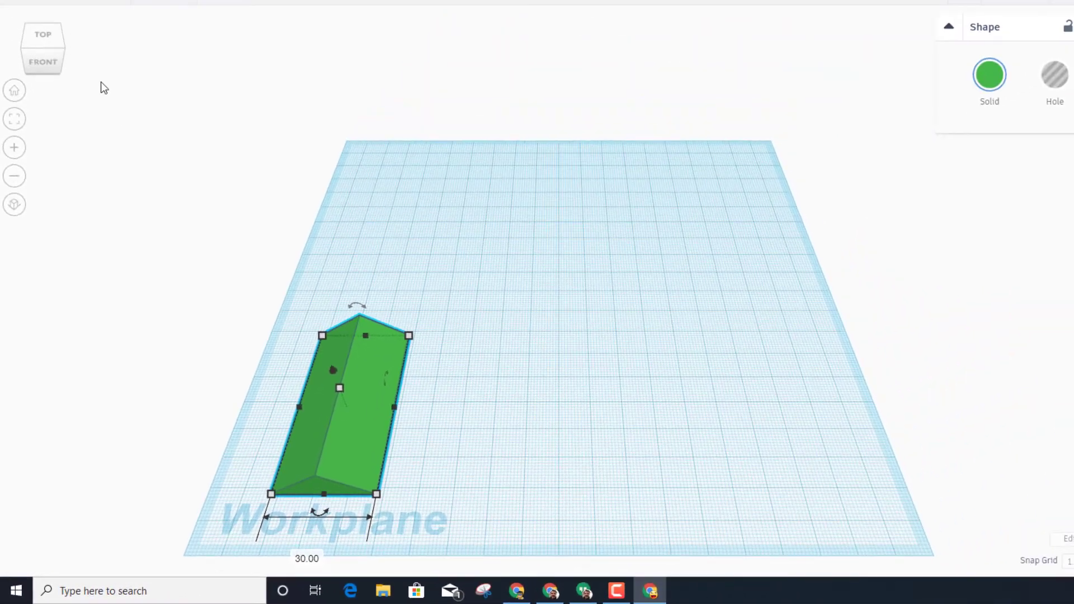
- Set the roof shape's height to 20 mm
{"action": "left_click", "coordinate": [61, 46]}
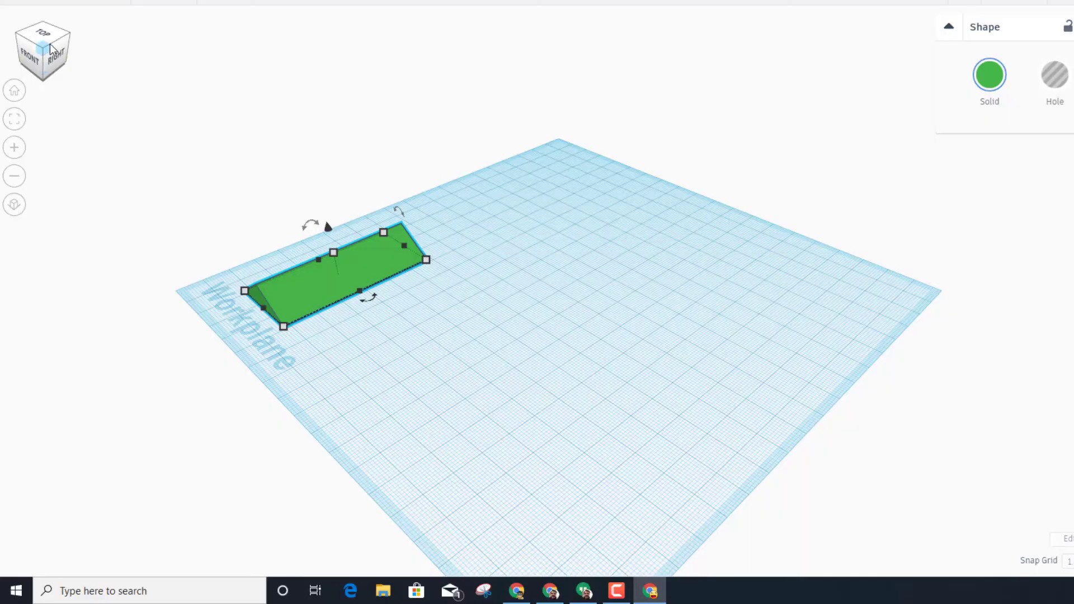
{"action": "left_click", "coordinate": [50, 40]}
{"action": "left_click", "coordinate": [44, 58]}
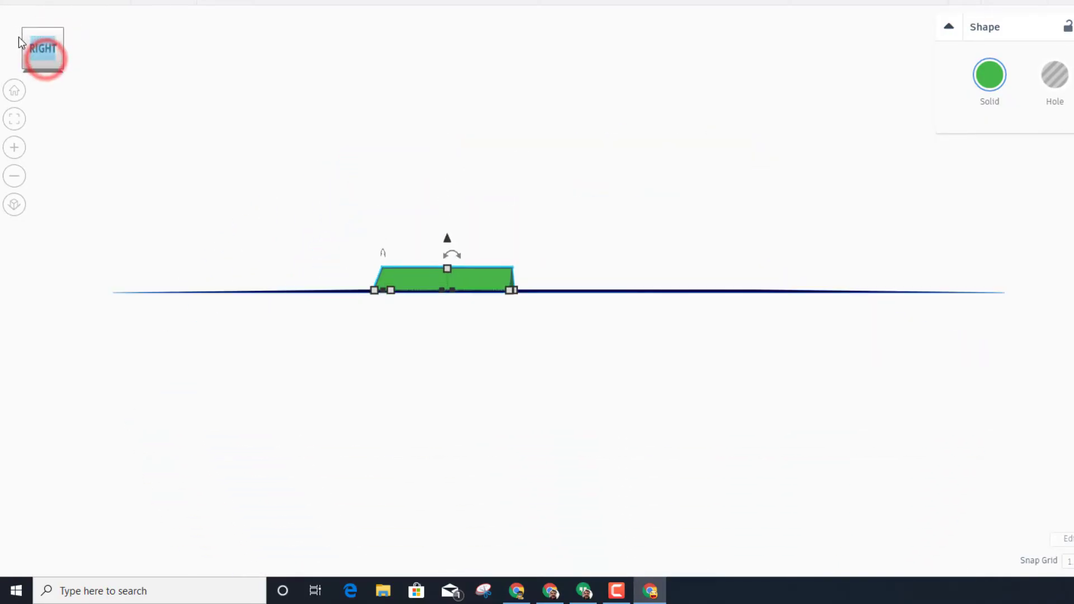
{"action": "left_click", "coordinate": [23, 29]}
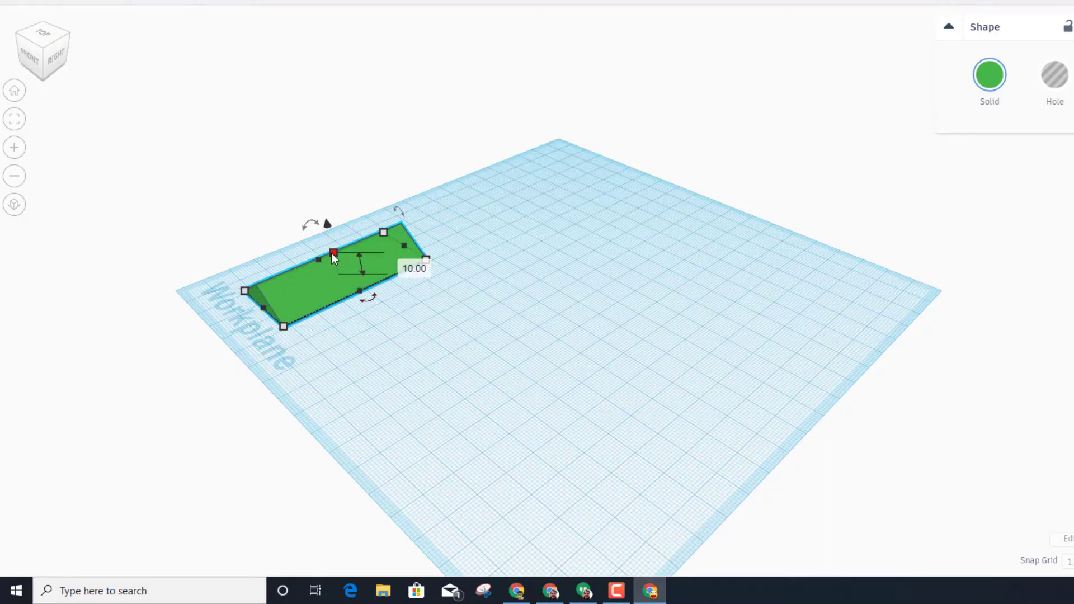
{"action": "left_click_drag", "start_coordinate": [333, 254], "coordinate": [319, 186]}
{"action": "left_click", "coordinate": [395, 231]}
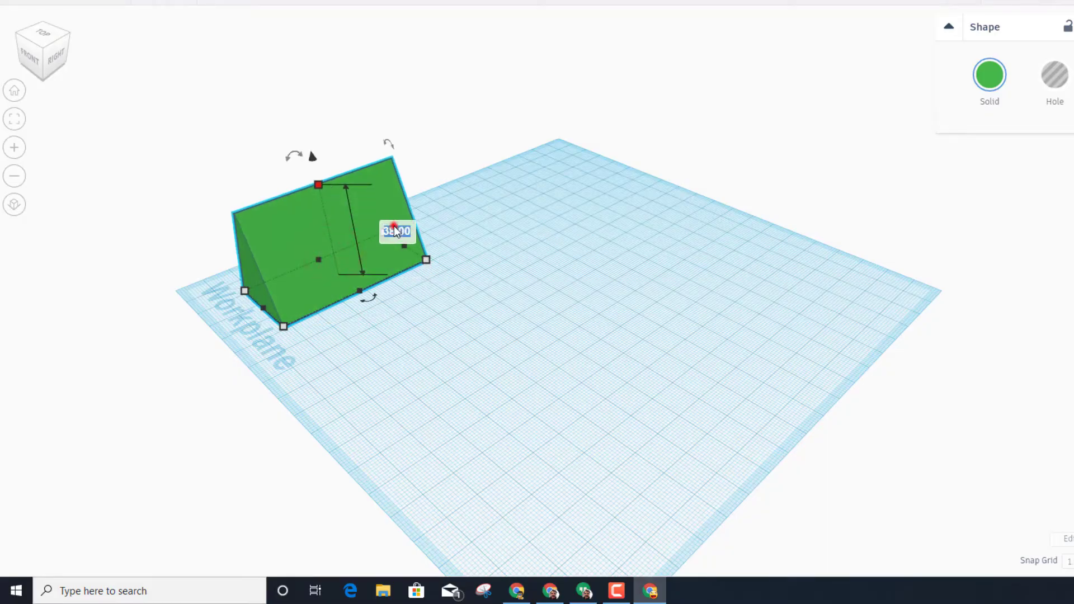
{"action": "type", "text": "20"}
{"action": "key", "text": "Return"}
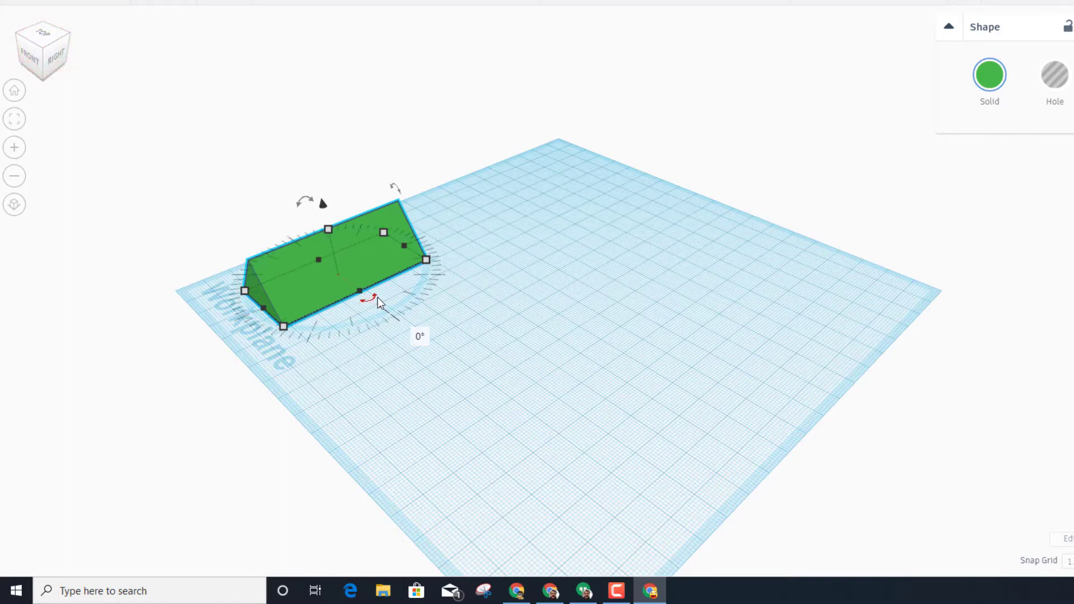
- Rotate the roof a quarter turn on the base plane and set a new workplane on its front sloping face
{"action": "left_click_drag", "start_coordinate": [377, 298], "coordinate": [269, 310]}
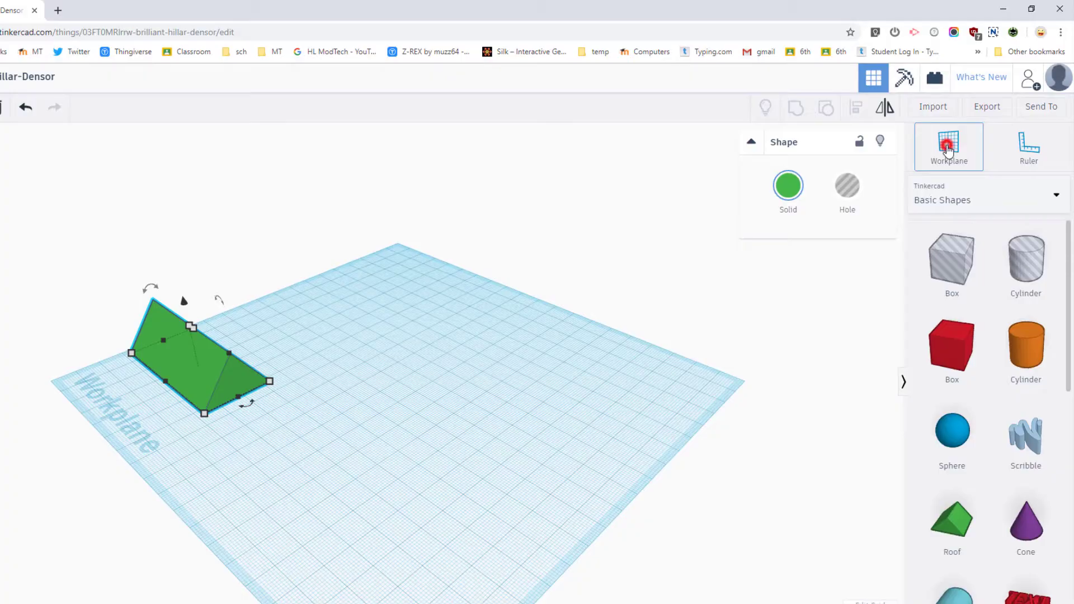
{"action": "left_click", "coordinate": [948, 146]}
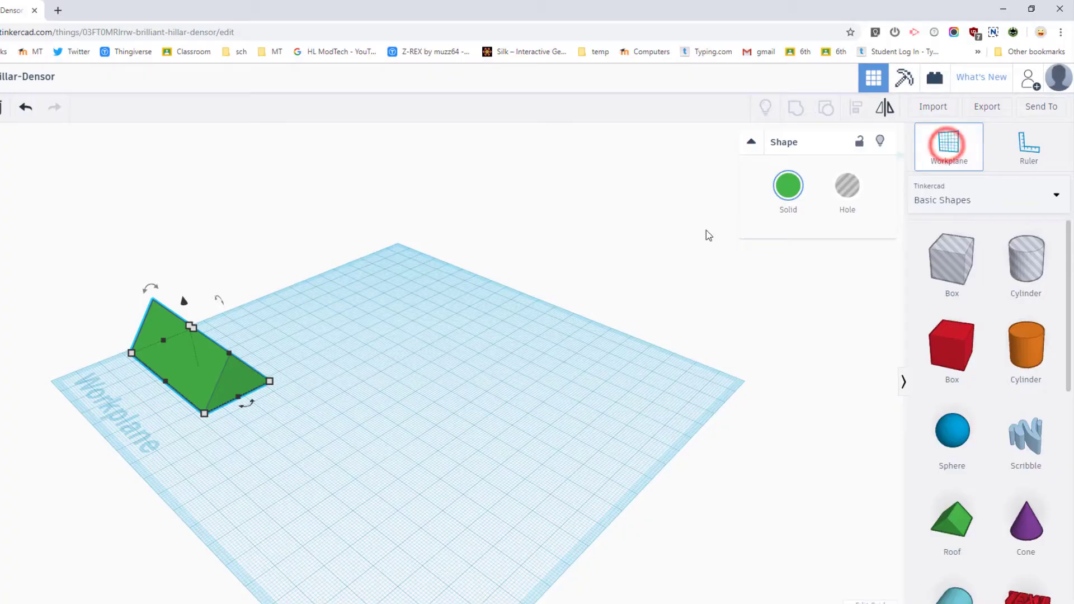
{"action": "left_click", "coordinate": [186, 359]}
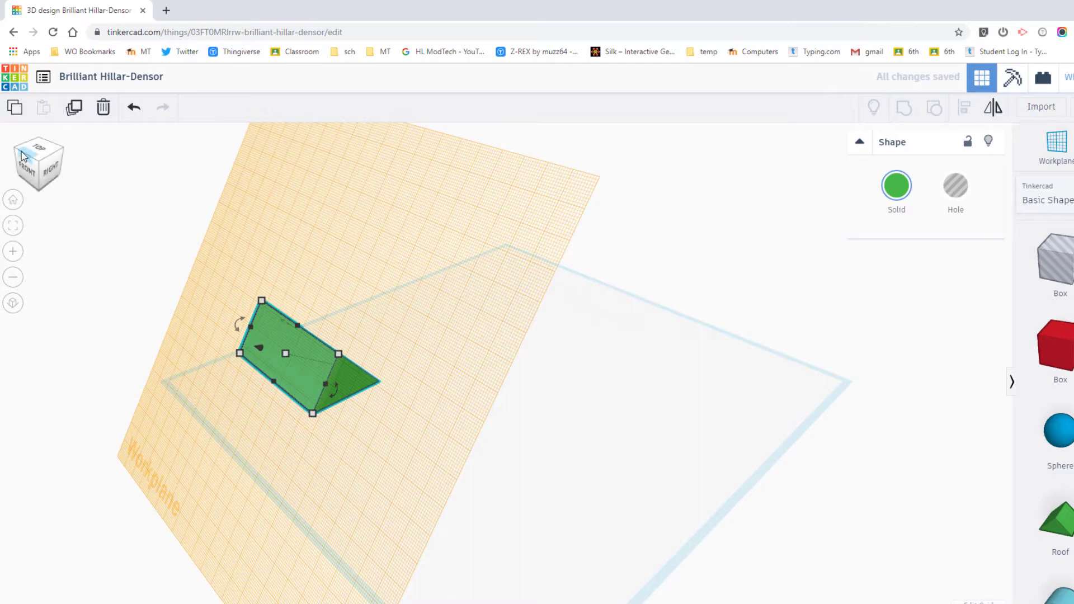
- Add a Text shape on the roof's sloping face and replace its wording with the person's first name
{"action": "left_click", "coordinate": [24, 158]}
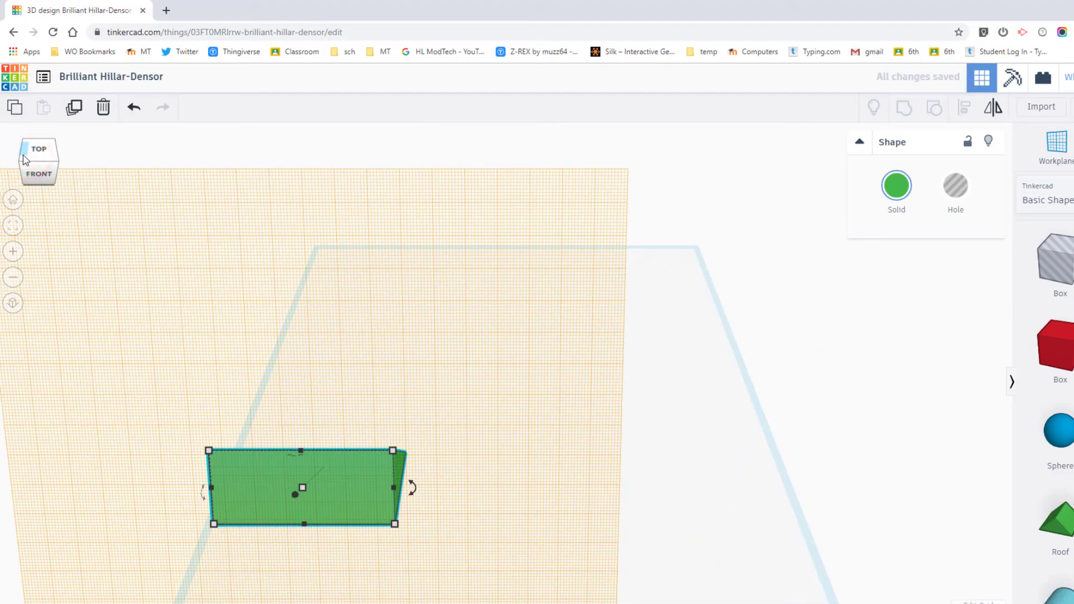
{"action": "left_click", "coordinate": [40, 175]}
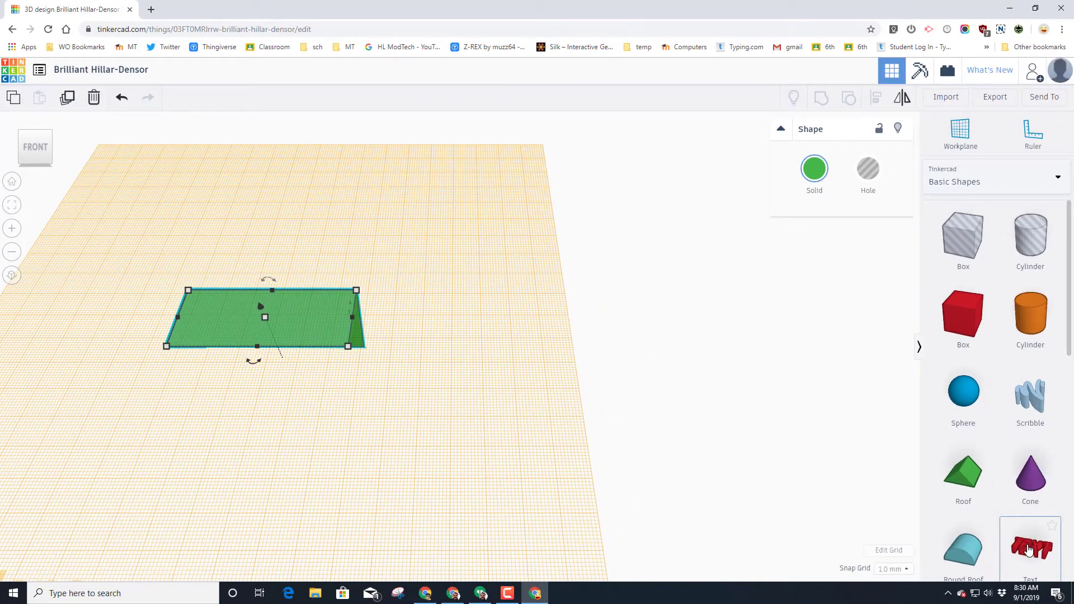
{"action": "left_click_drag", "start_coordinate": [1029, 550], "coordinate": [272, 322]}
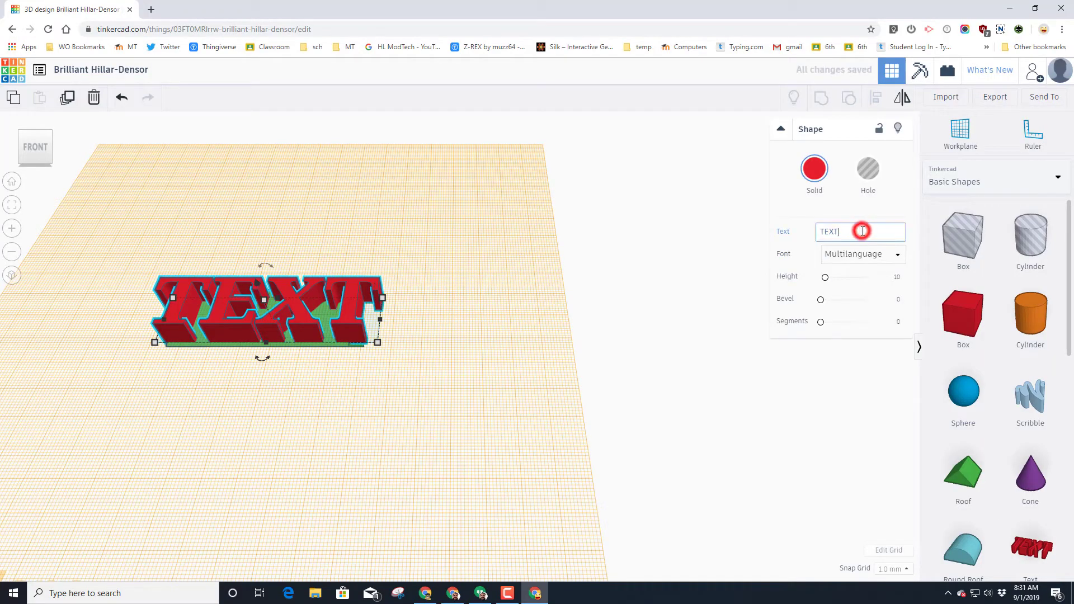
{"action": "key", "text": "BackSpace"}
{"action": "key", "text": "BackSpace"}
{"action": "key", "text": "BackSpace"}
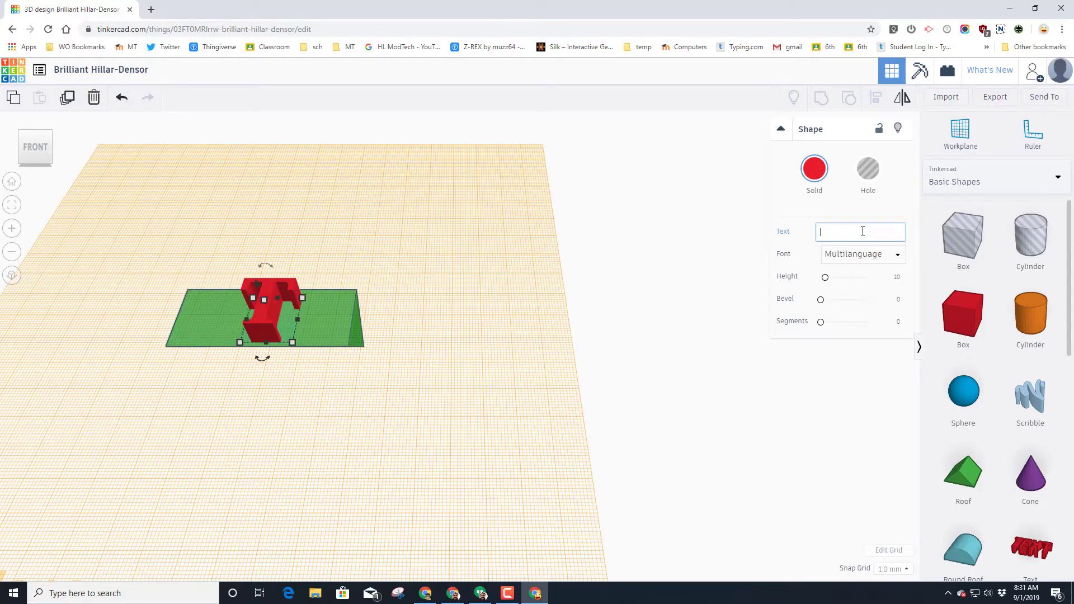
{"action": "type", "text": "Mike"}
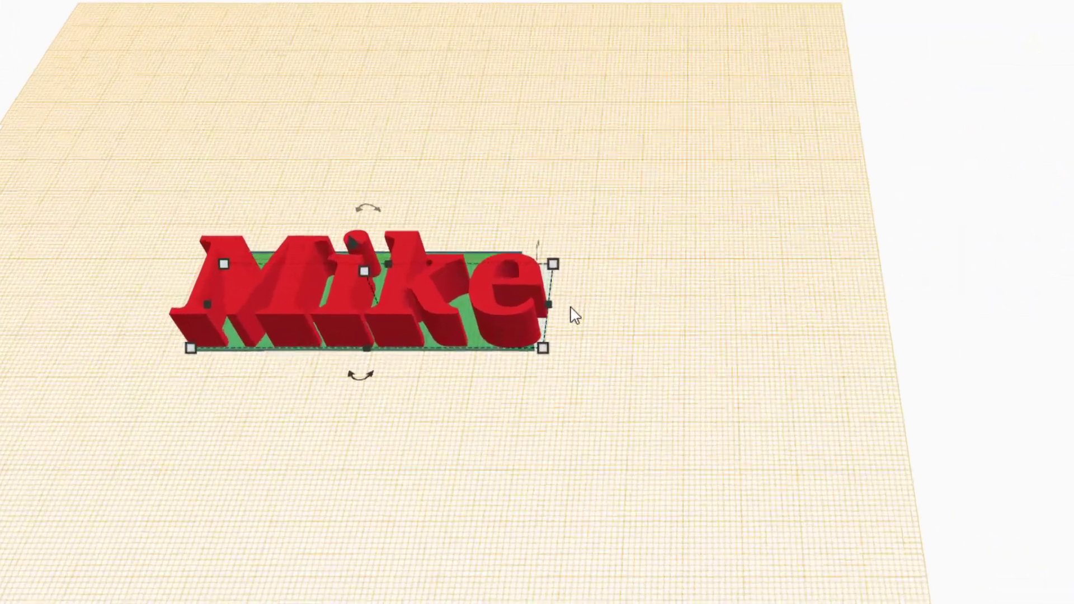
- Fit the name text within the roof's sloping face, making it 55 mm wide and 20 mm tall
{"action": "left_click_drag", "start_coordinate": [376, 319], "coordinate": [297, 320]}
{"action": "left_click_drag", "start_coordinate": [487, 297], "coordinate": [593, 296]}
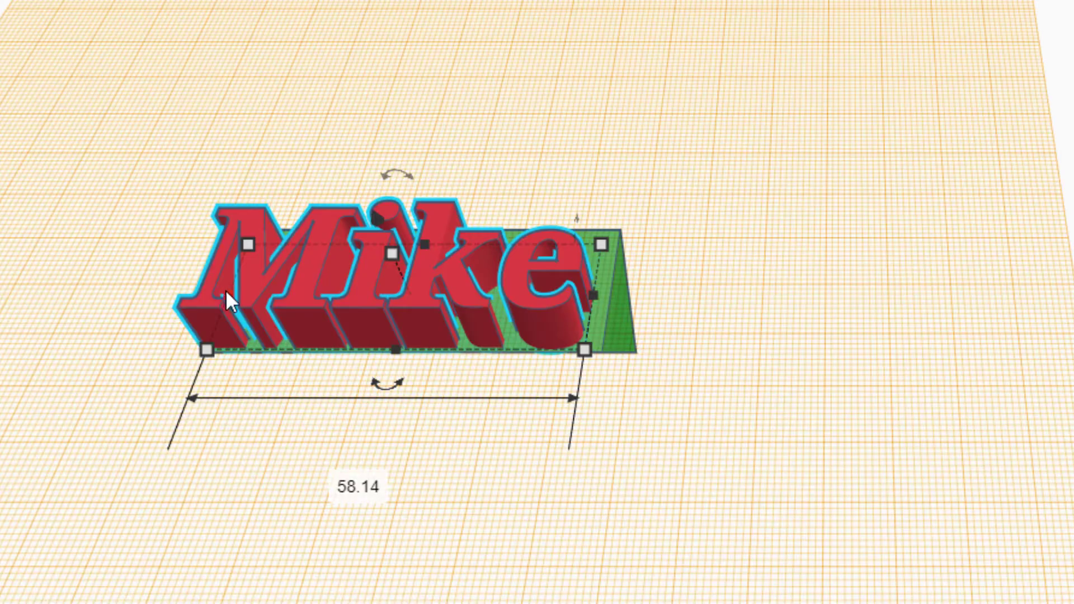
{"action": "mouse_move", "coordinate": [226, 291]}
{"action": "left_mouse_down"}
{"action": "mouse_move", "coordinate": [277, 293]}
{"action": "mouse_move", "coordinate": [245, 299]}
{"action": "left_mouse_up"}
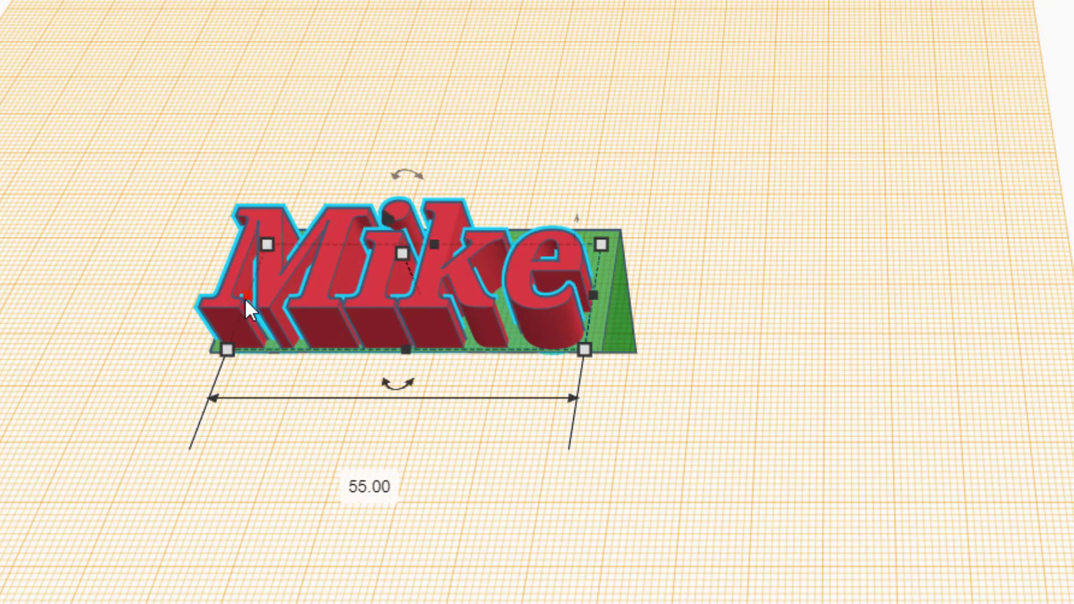
{"action": "mouse_move", "coordinate": [404, 351]}
{"action": "left_mouse_down"}
{"action": "mouse_move", "coordinate": [415, 329]}
{"action": "mouse_move", "coordinate": [408, 351]}
{"action": "left_mouse_up"}
{"action": "mouse_move", "coordinate": [434, 245]}
{"action": "left_mouse_down"}
{"action": "mouse_move", "coordinate": [426, 264]}
{"action": "mouse_move", "coordinate": [445, 241]}
{"action": "mouse_move", "coordinate": [436, 239]}
{"action": "left_mouse_up"}
{"action": "left_click_drag", "start_coordinate": [409, 345], "coordinate": [407, 338]}
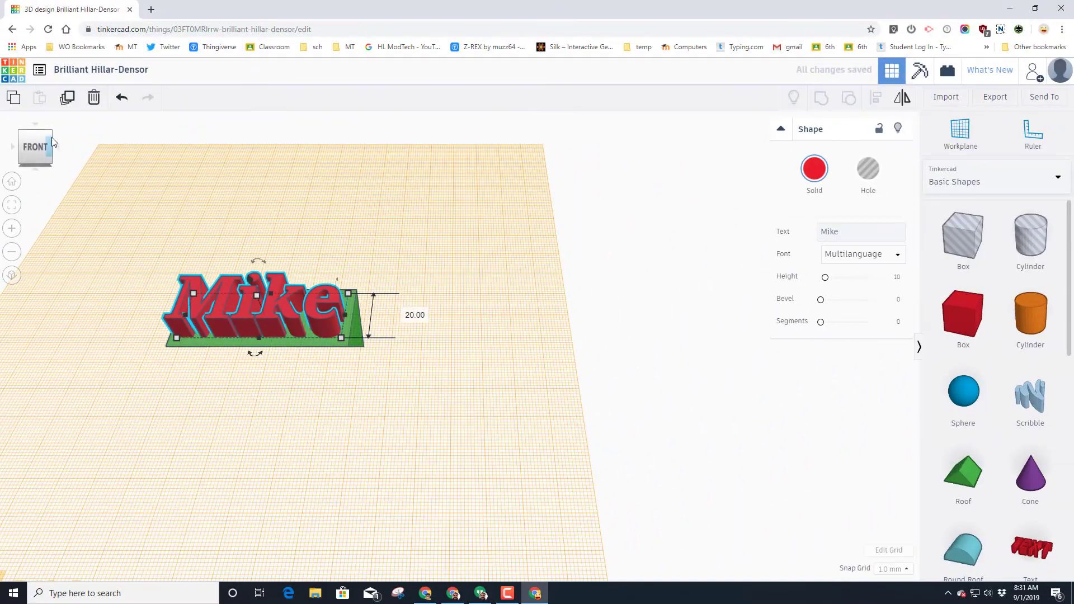
- Set the thickness of the name text on the front sloping face to 2 mm
{"action": "left_click", "coordinate": [51, 136]}
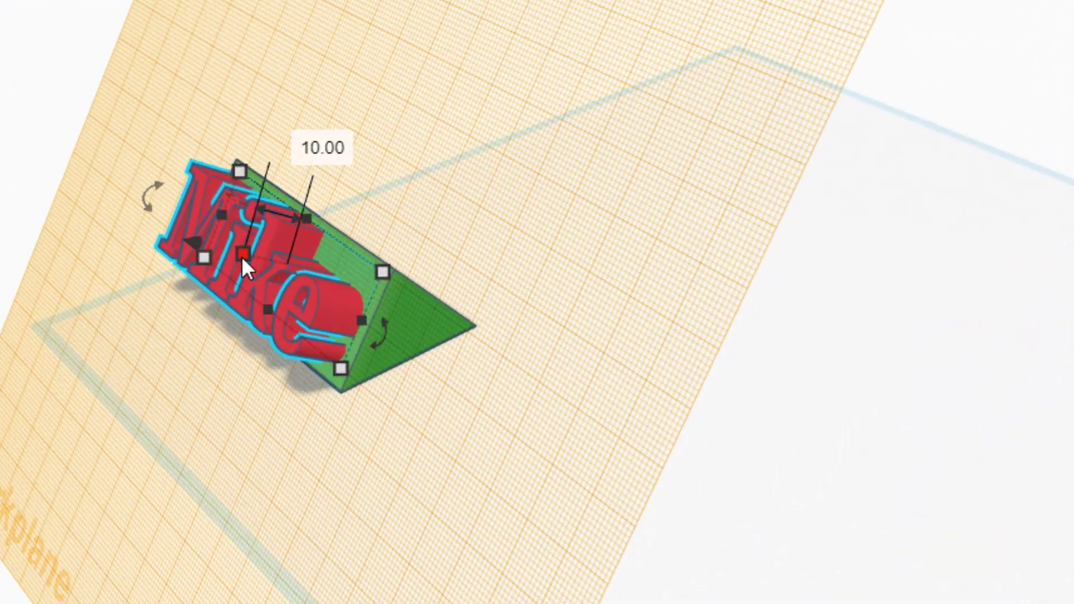
{"action": "mouse_move", "coordinate": [242, 256]}
{"action": "left_mouse_down"}
{"action": "mouse_move", "coordinate": [263, 251]}
{"action": "mouse_move", "coordinate": [259, 262]}
{"action": "left_mouse_up"}
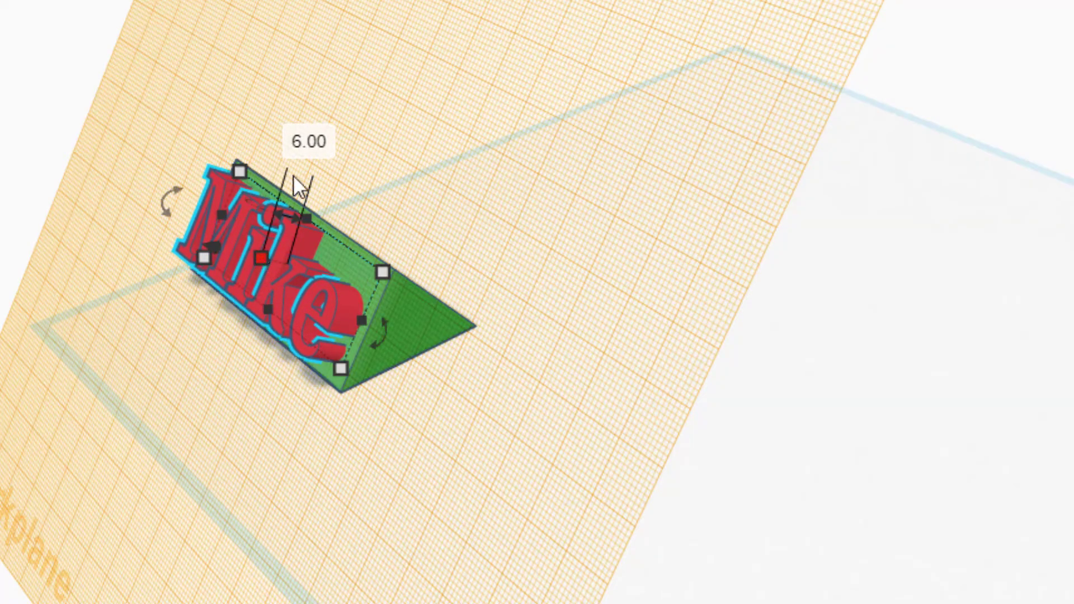
{"action": "type", "text": "2"}
{"action": "key", "text": "Return"}
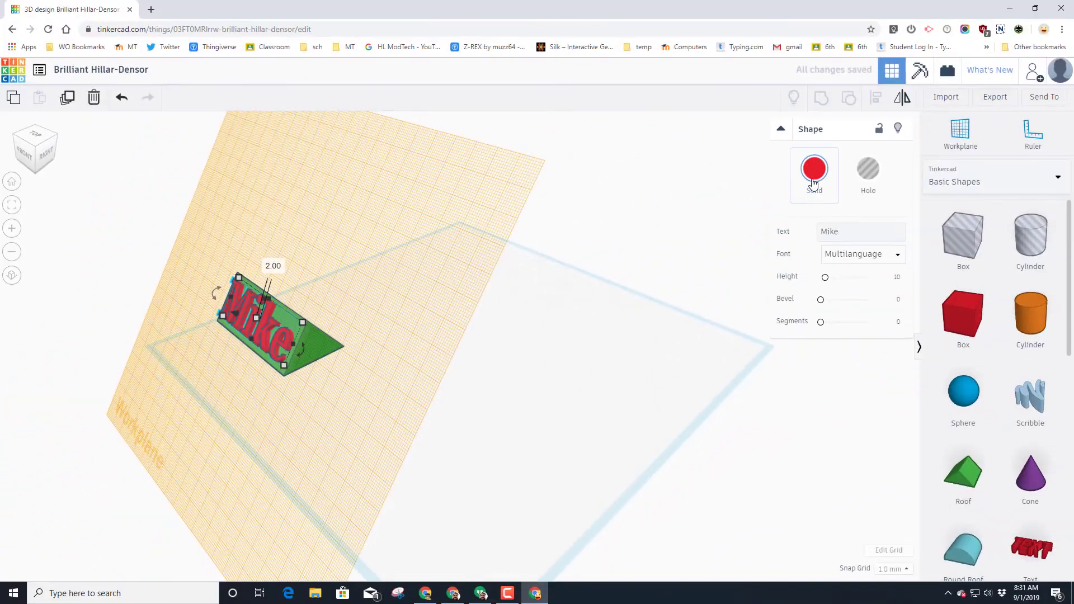
- Colour the front name text dark navy blue and the roof shape light grey
{"action": "left_click", "coordinate": [814, 173]}
{"action": "left_click", "coordinate": [923, 293]}
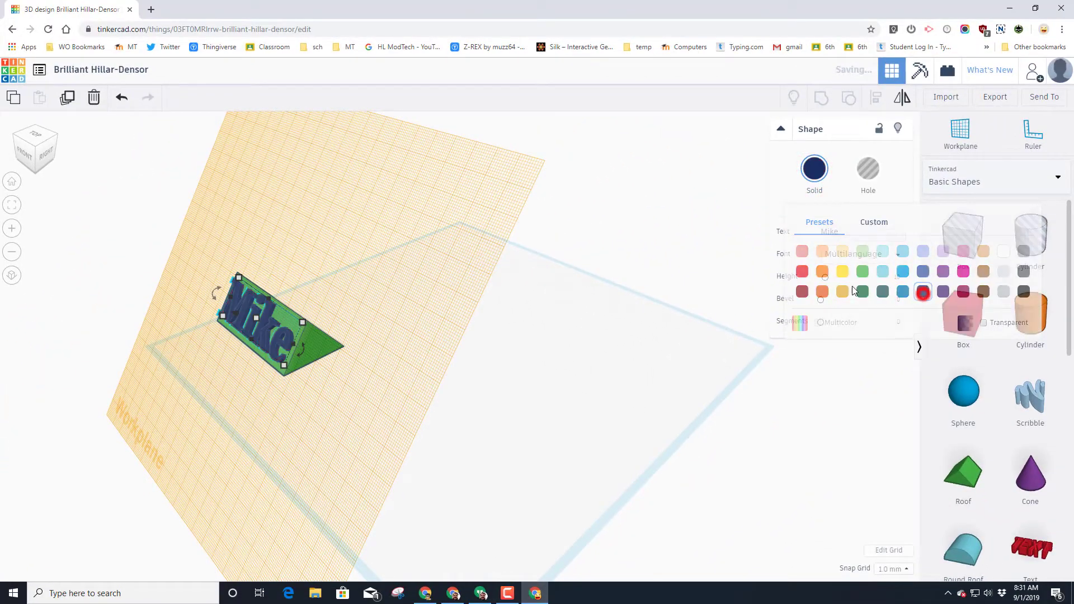
{"action": "left_click", "coordinate": [327, 347]}
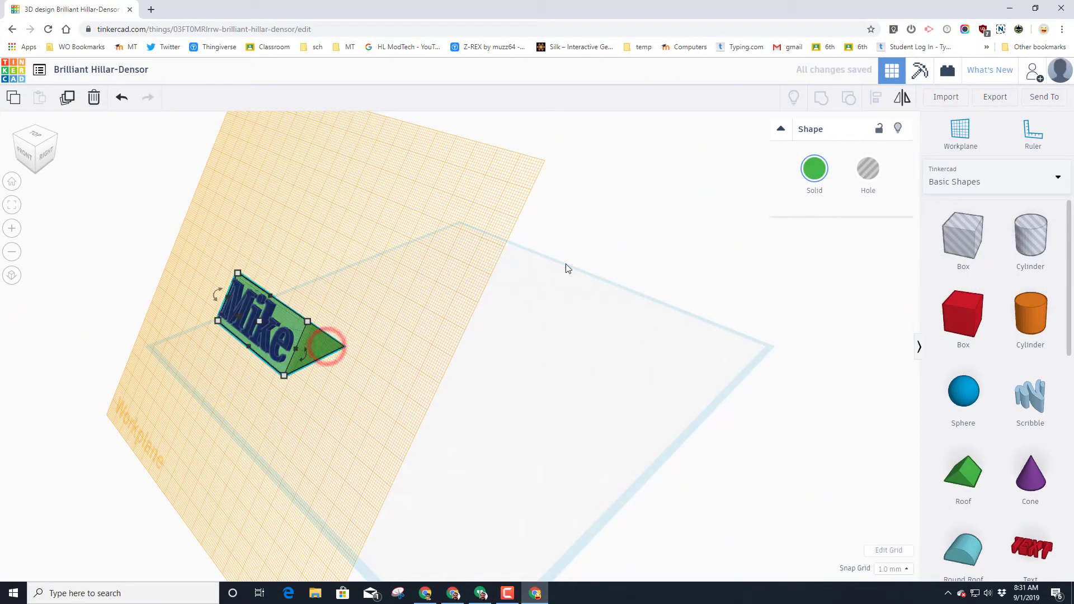
{"action": "left_click", "coordinate": [816, 168]}
{"action": "left_click", "coordinate": [1008, 275]}
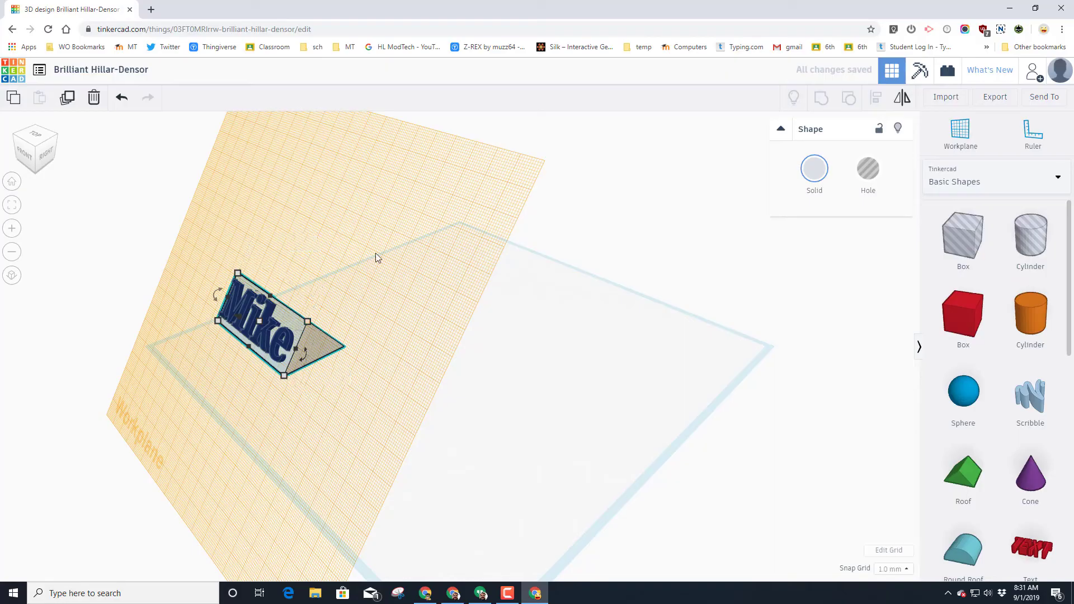
- Return the workplane from the front sloping face to the base grid
{"action": "left_click", "coordinate": [953, 135]}
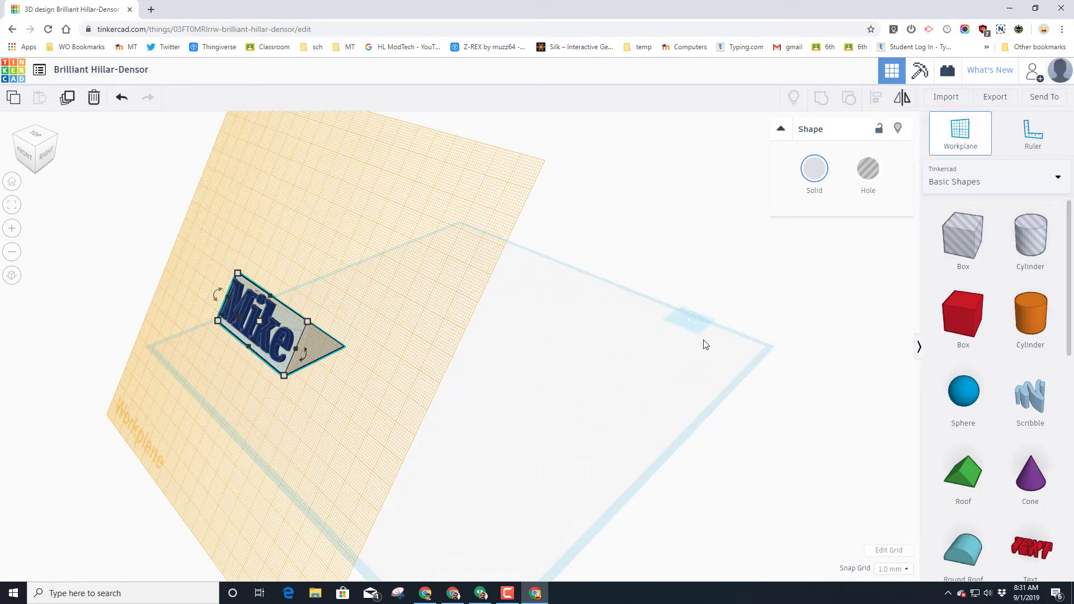
{"action": "left_click", "coordinate": [714, 402]}
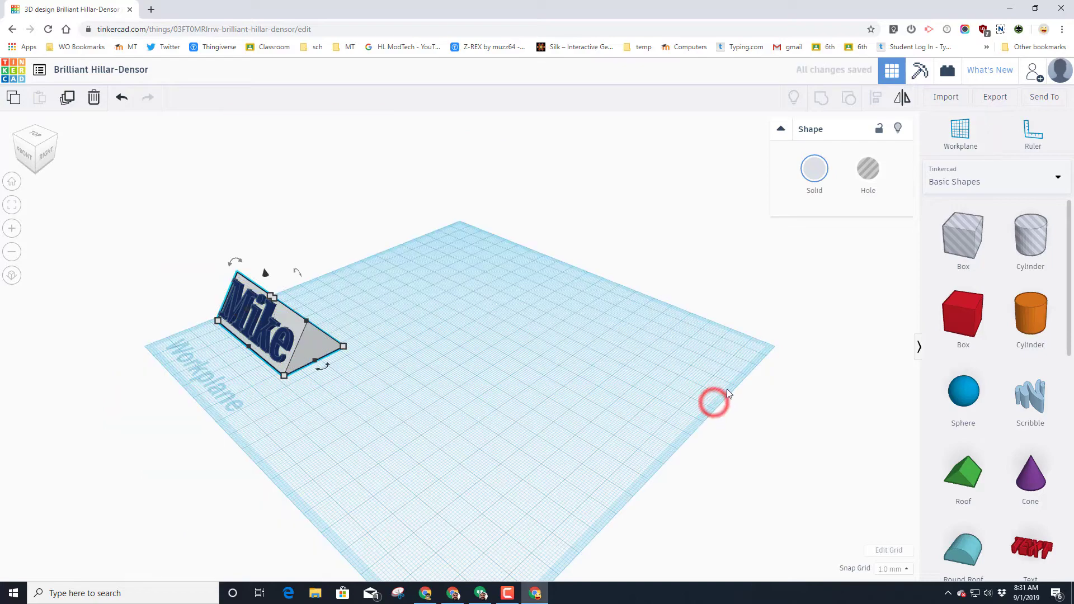
{"action": "left_click", "coordinate": [11, 183]}
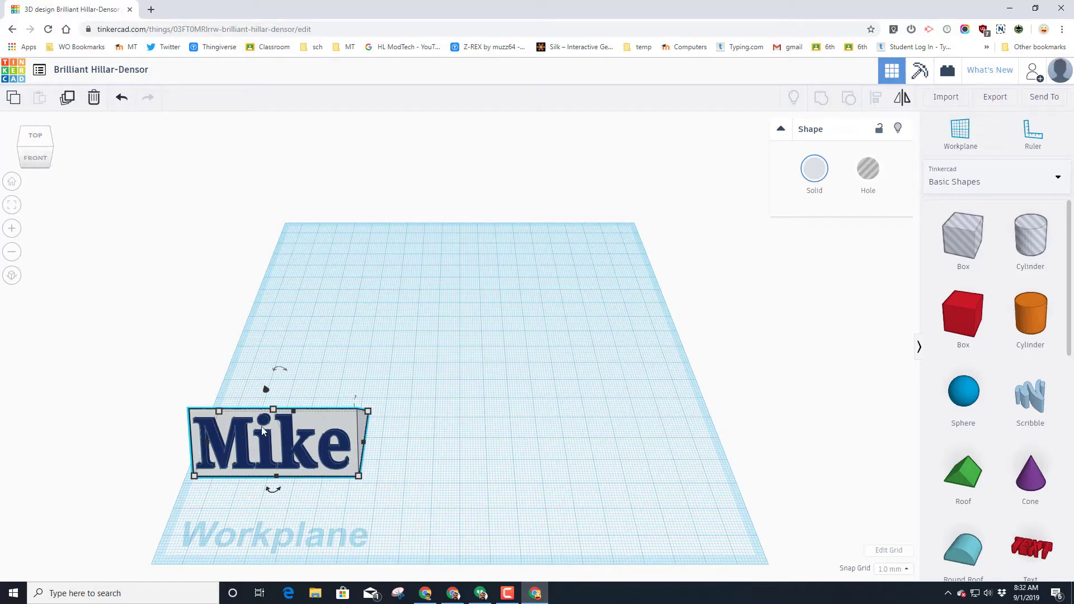
- Set a new workplane on the roof's back sloping face
{"action": "left_click", "coordinate": [36, 133]}
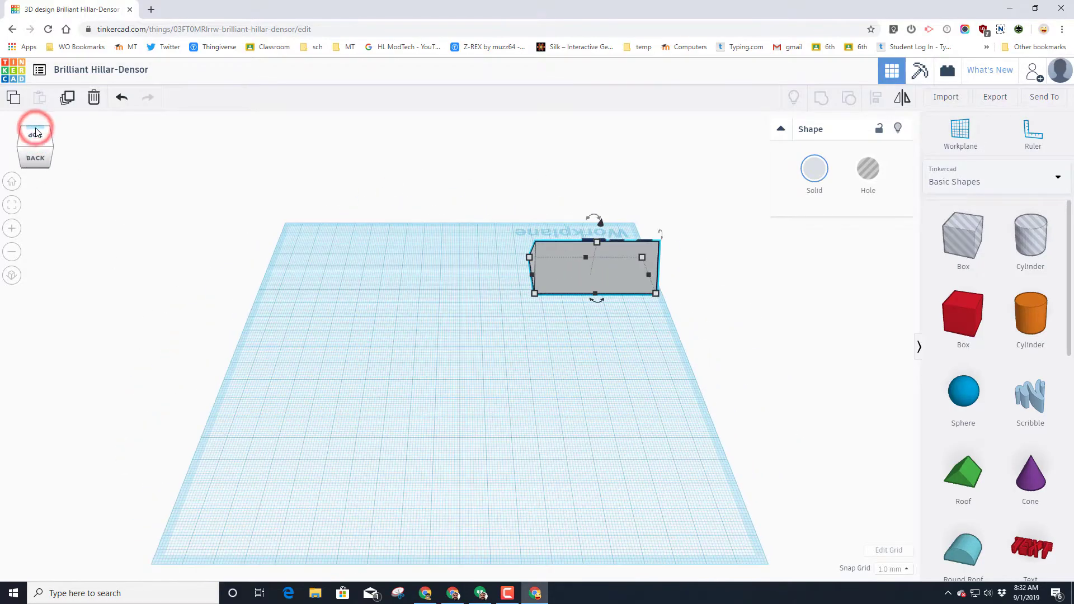
{"action": "left_click", "coordinate": [951, 136]}
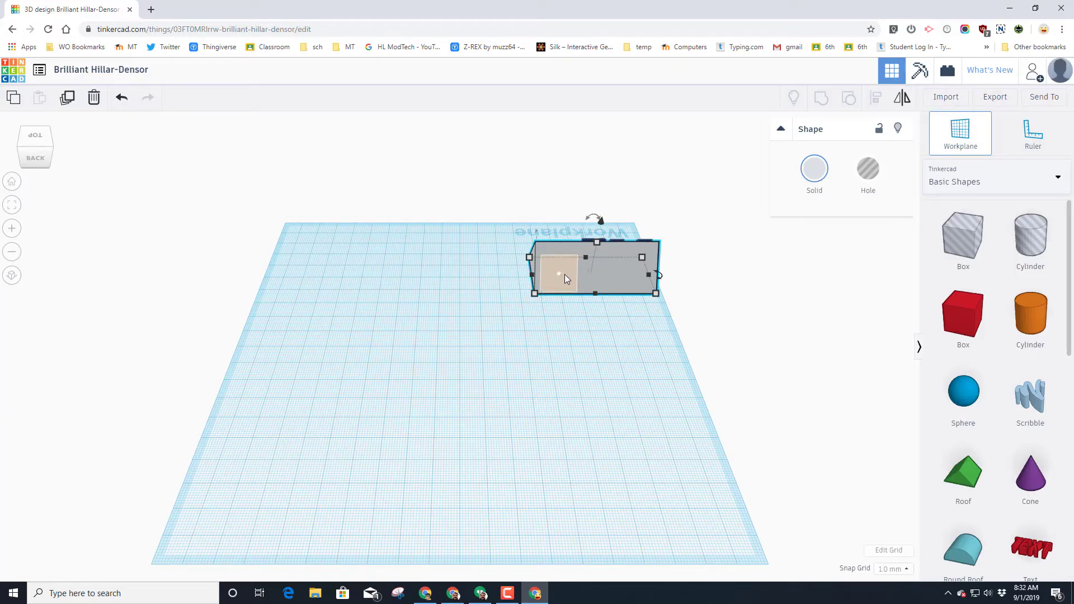
{"action": "left_click", "coordinate": [562, 274]}
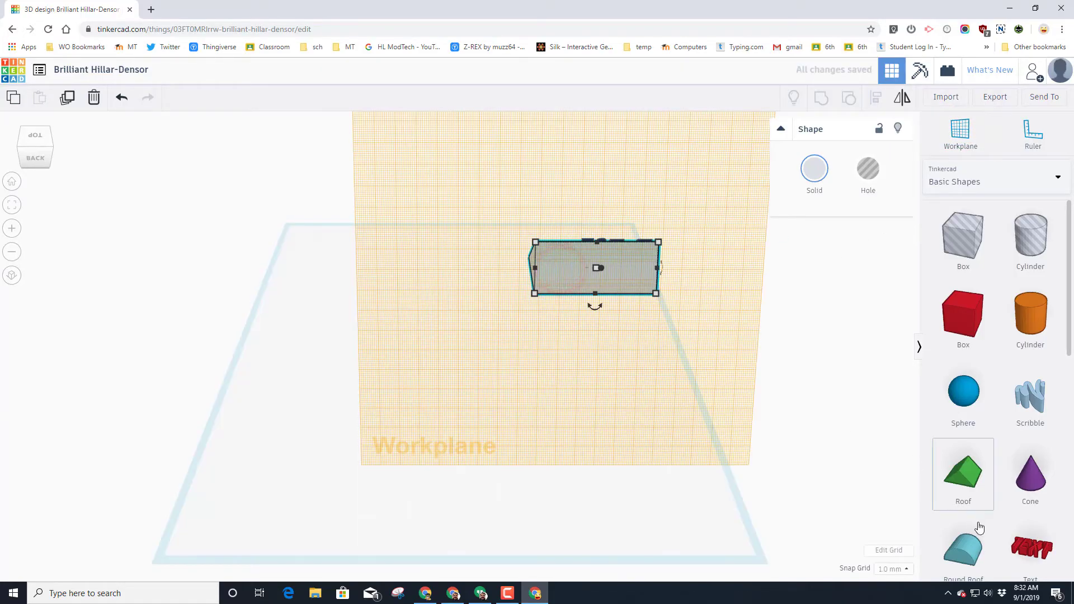
- Add a Text shape on the roof's back sloping face and replace its wording with the person's first name
{"action": "left_click_drag", "start_coordinate": [1031, 547], "coordinate": [616, 265]}
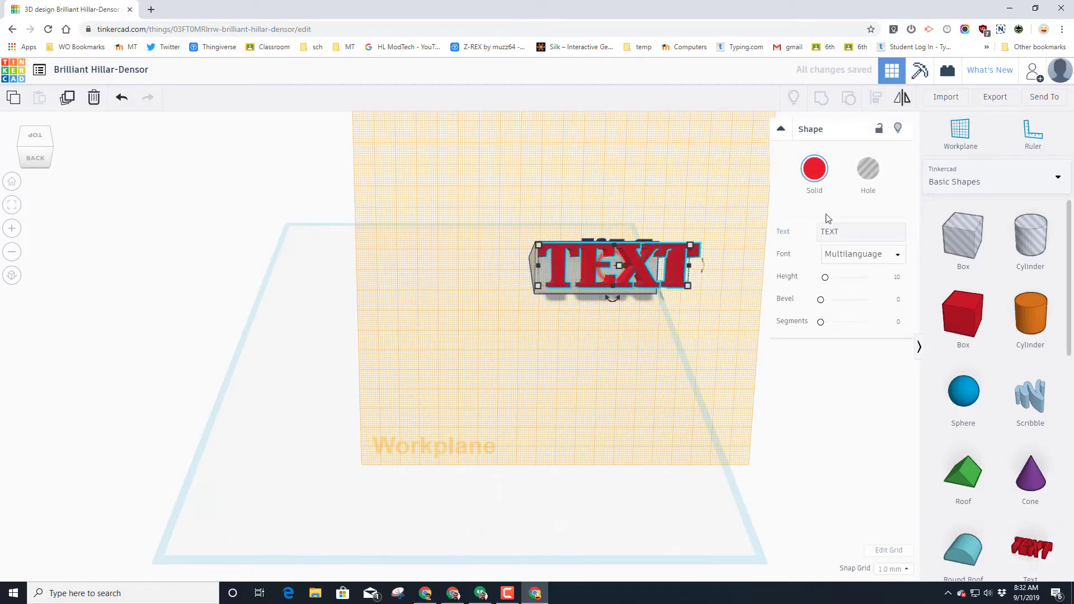
{"action": "left_click", "coordinate": [842, 232]}
{"action": "key", "text": "BackSpace"}
{"action": "key", "text": "BackSpace"}
{"action": "key", "text": "BackSpace"}
{"action": "key", "text": "BackSpace"}
{"action": "type", "text": "Mike"}
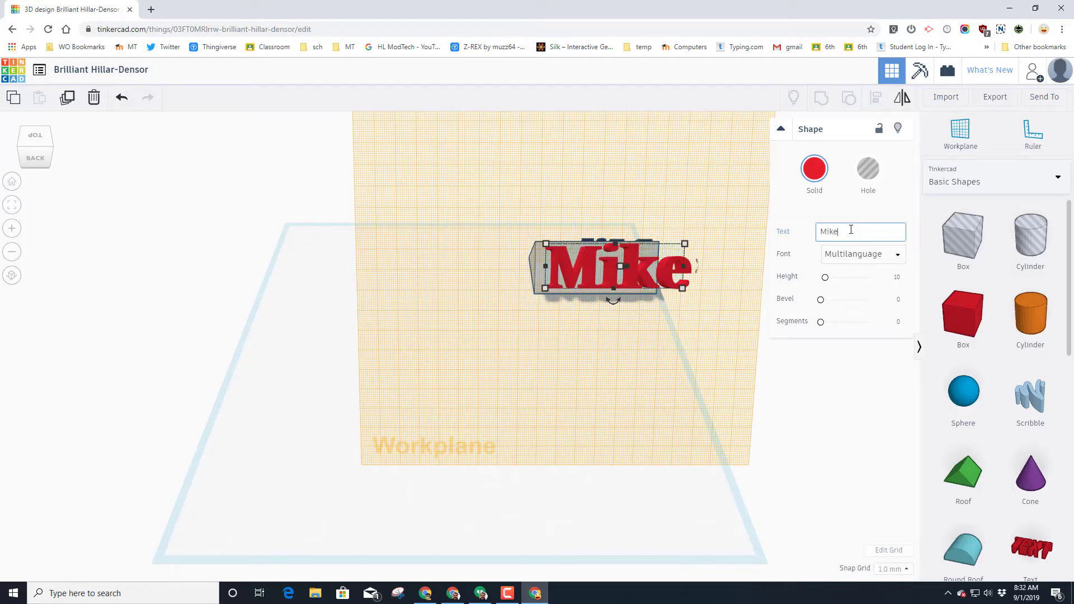
- Colour the back name text light periwinkle blue and shrink it to fit within the back sloping face, 20 mm tall
{"action": "left_click", "coordinate": [815, 168]}
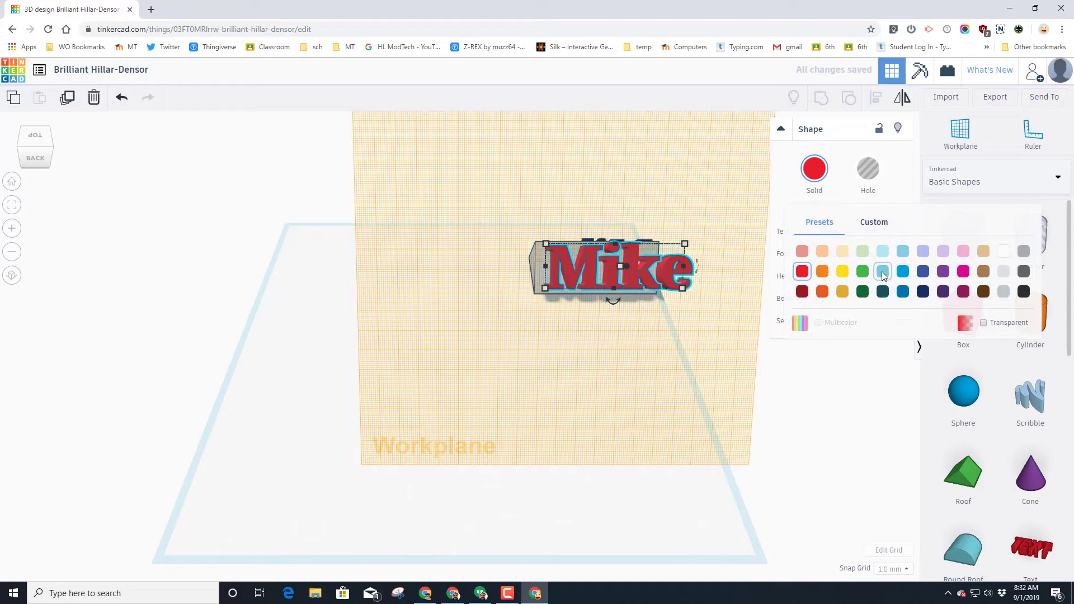
{"action": "left_click", "coordinate": [923, 252]}
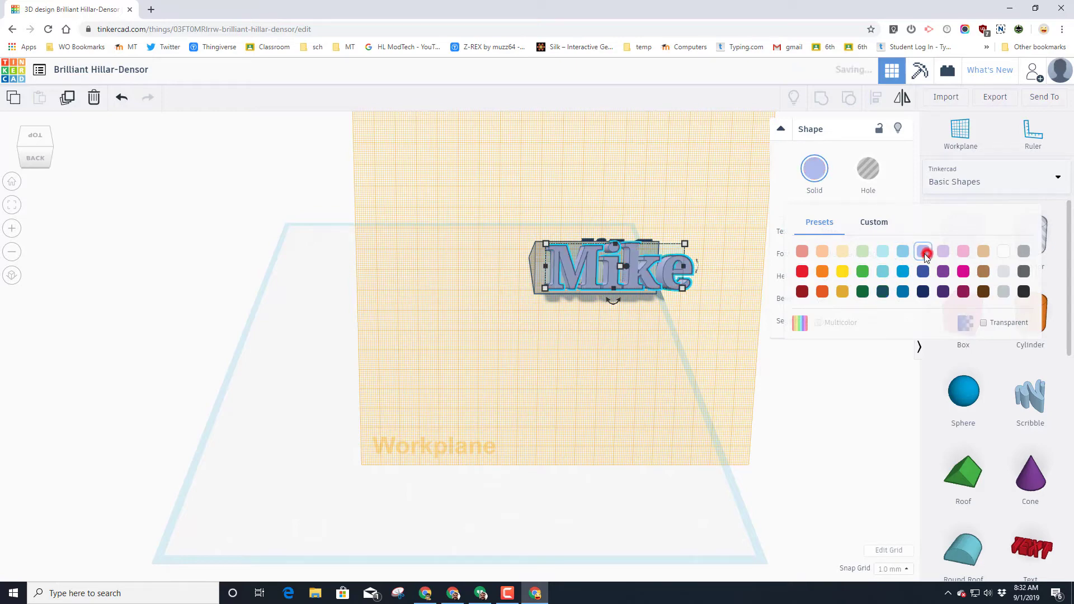
{"action": "left_click_drag", "start_coordinate": [681, 267], "coordinate": [650, 268]}
{"action": "left_click_drag", "start_coordinate": [597, 244], "coordinate": [597, 249]}
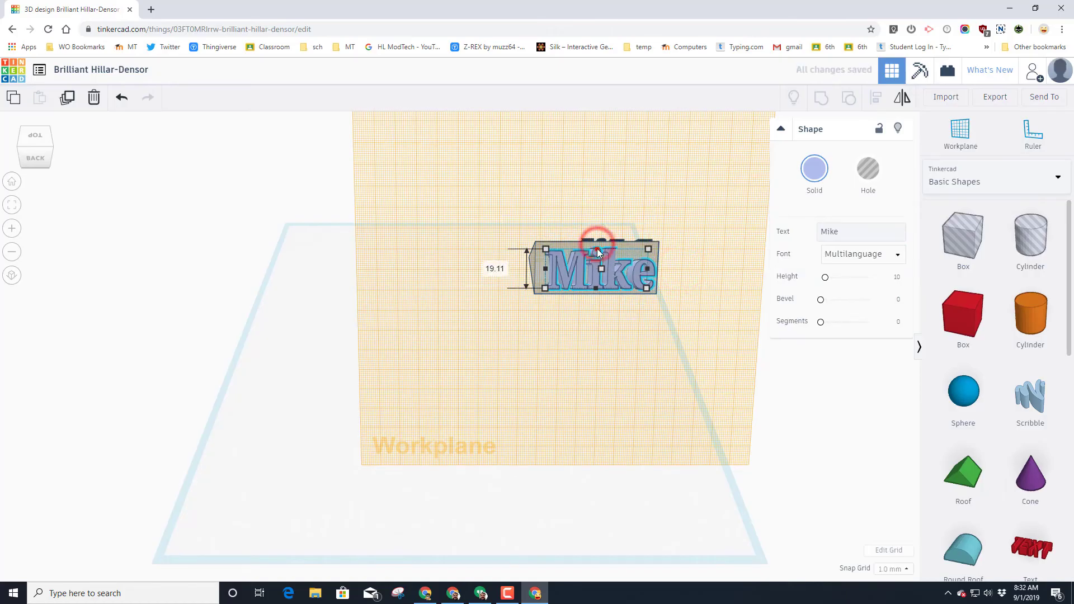
{"action": "left_click_drag", "start_coordinate": [596, 288], "coordinate": [592, 288]}
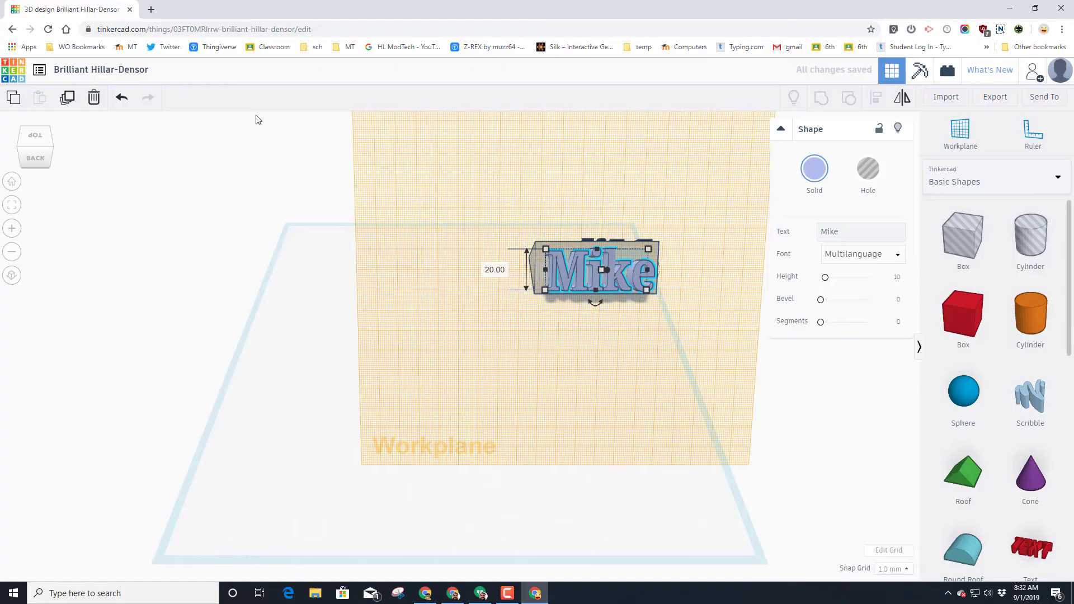
- Set the thickness of the name text on the back sloping face to 2 mm
{"action": "left_click", "coordinate": [20, 150]}
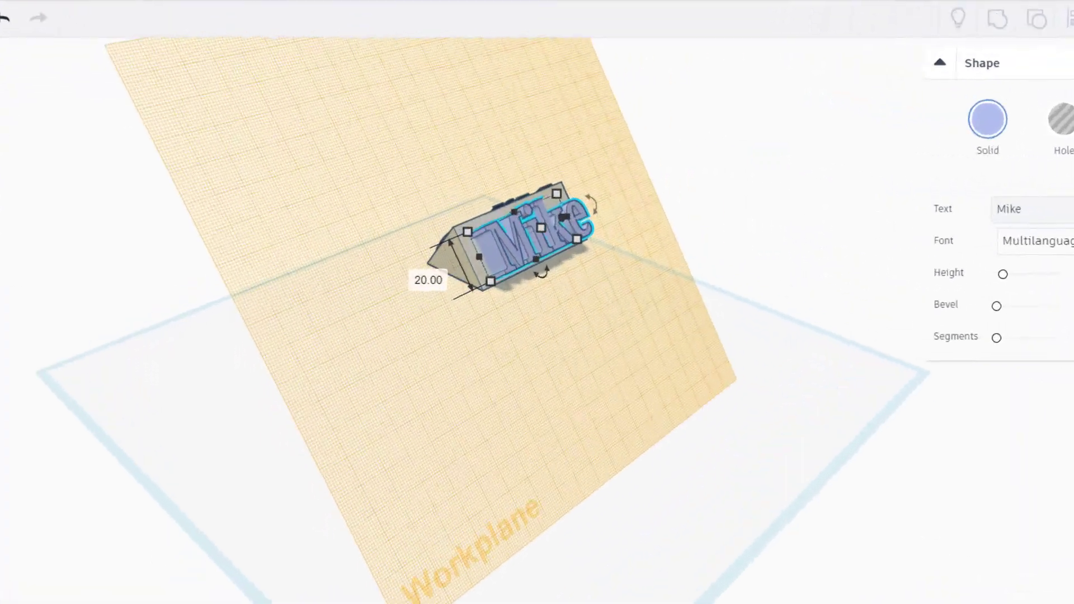
{"action": "left_click_drag", "start_coordinate": [596, 208], "coordinate": [801, 220]}
{"action": "left_click", "coordinate": [701, 257]}
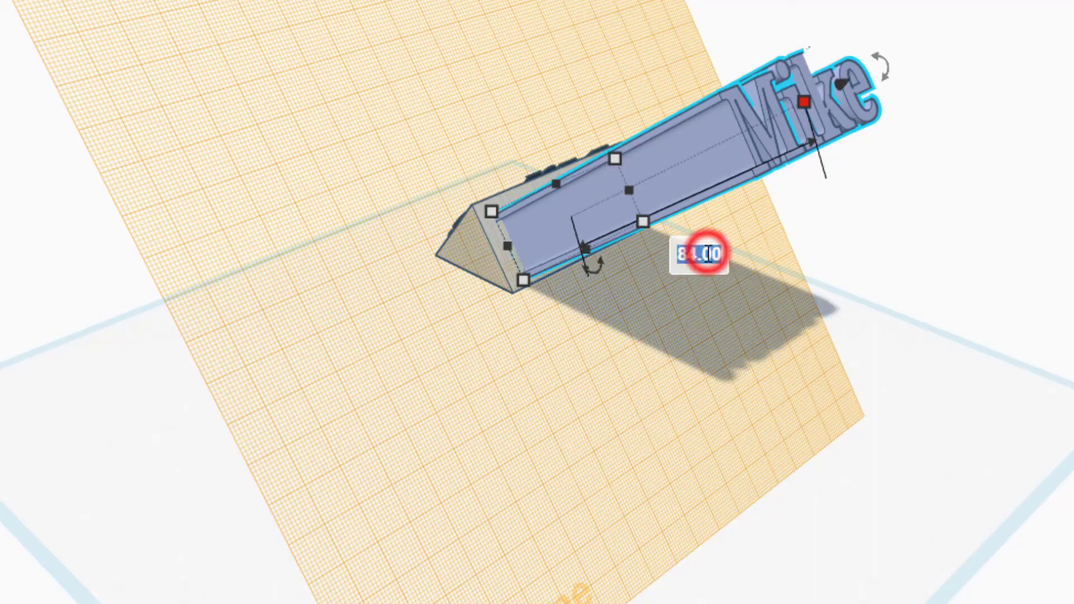
{"action": "type", "text": "2"}
{"action": "key", "text": "Return"}
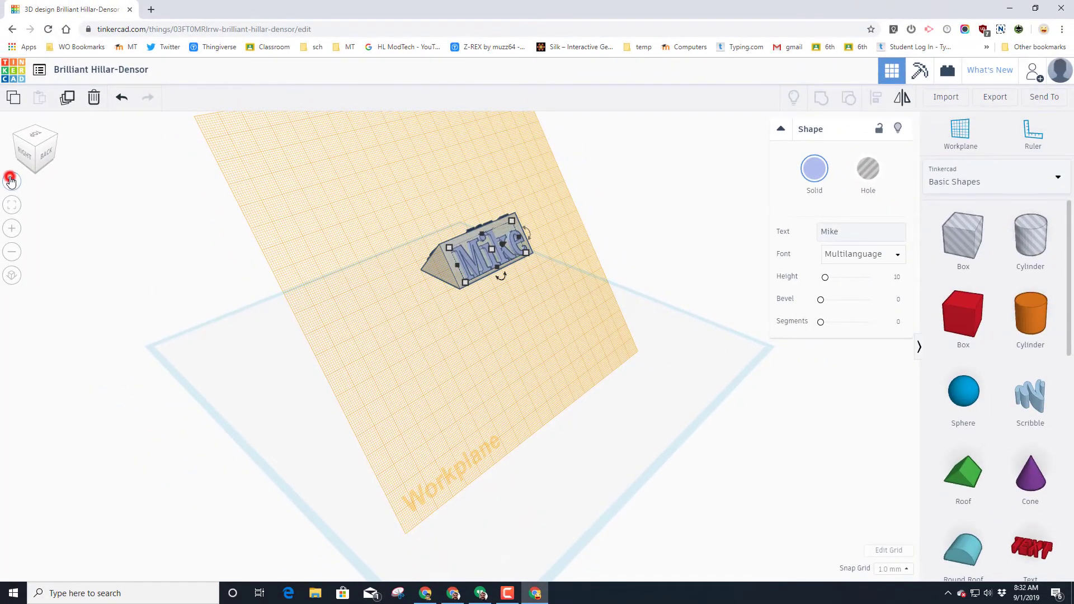
- Return the workplane from the back sloping face to the base grid
{"action": "left_click", "coordinate": [10, 180]}
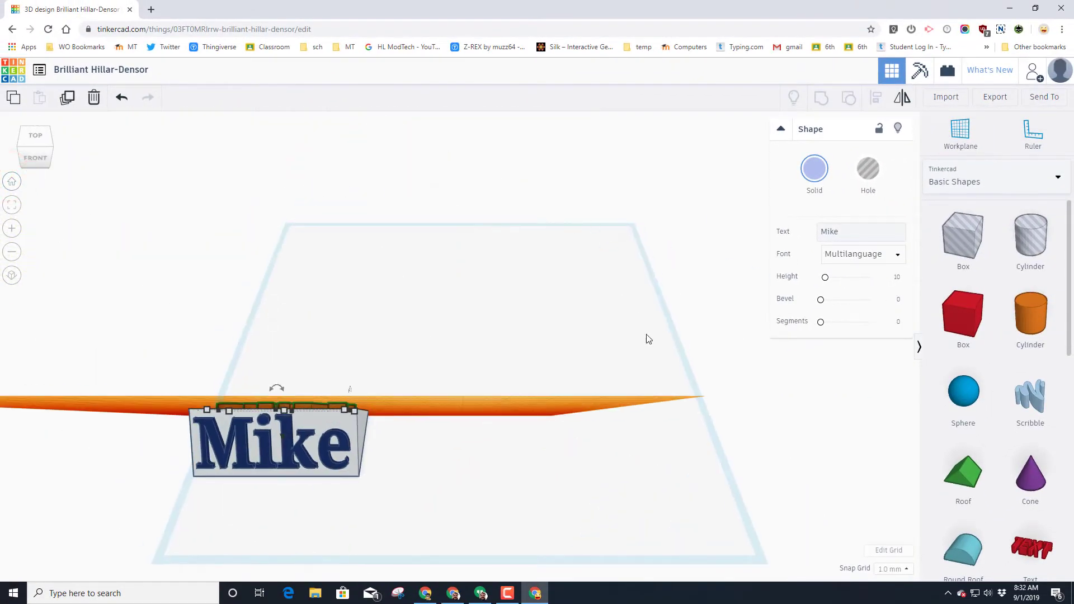
{"action": "left_click", "coordinate": [959, 133]}
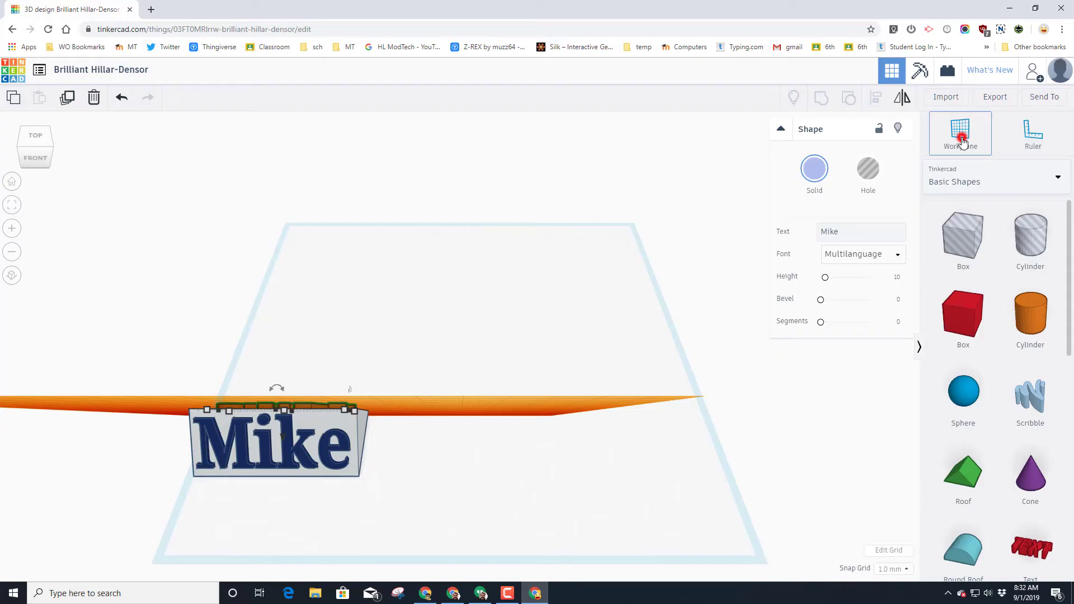
{"action": "left_click", "coordinate": [661, 327]}
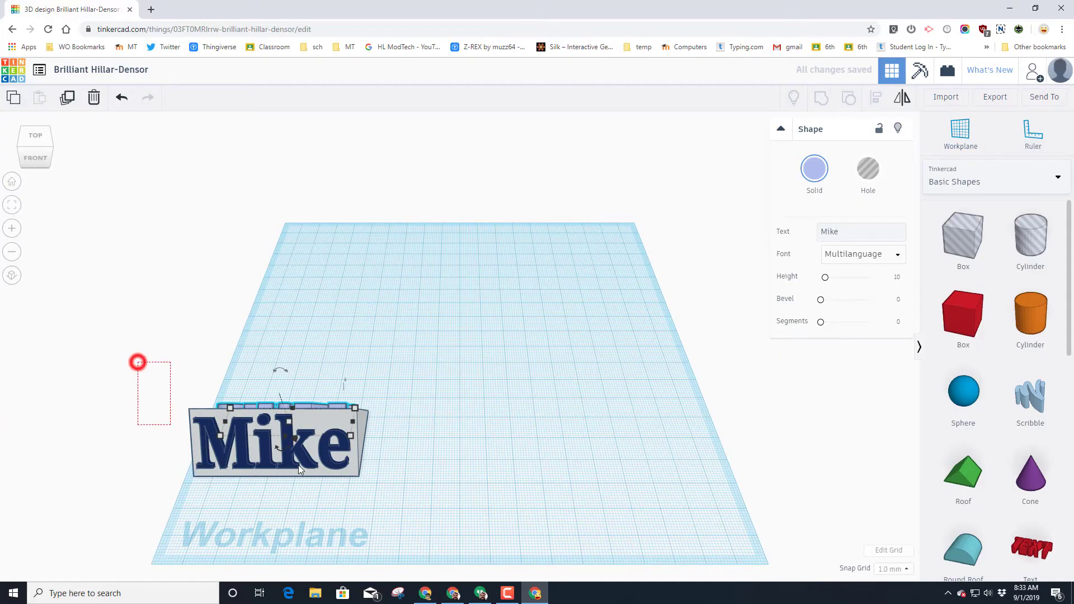
- Group the roof with both name texts and turn on Multicolor for the group
{"action": "left_click_drag", "start_coordinate": [297, 464], "coordinate": [395, 538]}
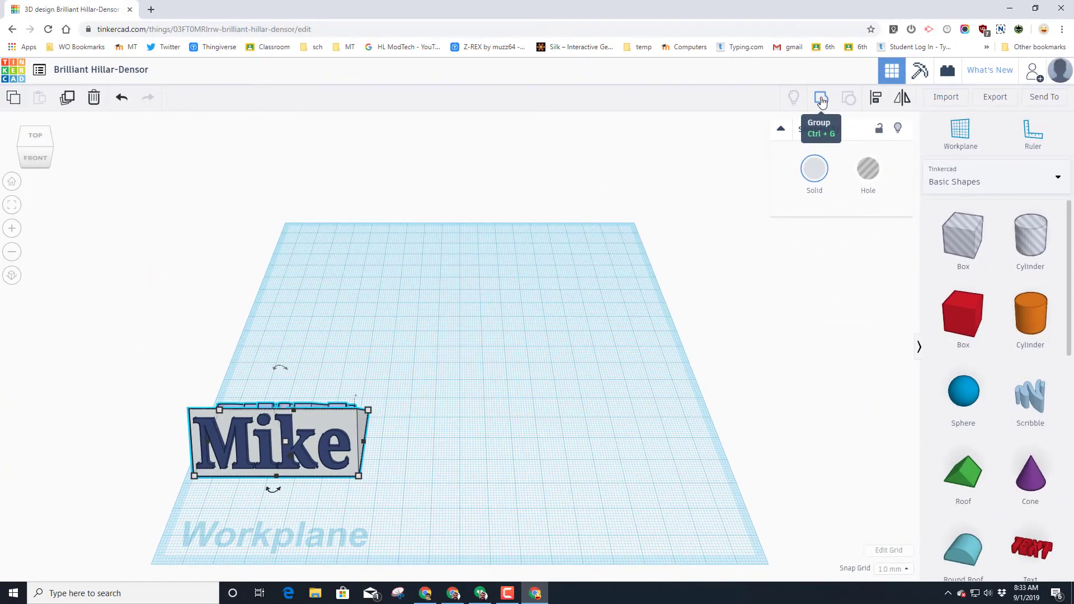
{"action": "left_click", "coordinate": [585, 192]}
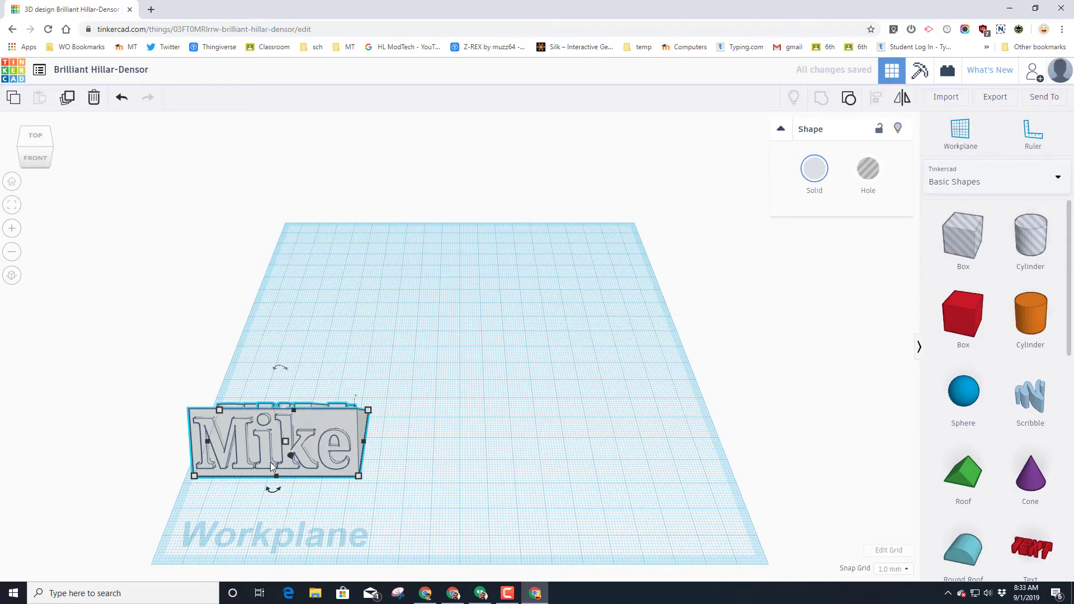
{"action": "left_click", "coordinate": [815, 168]}
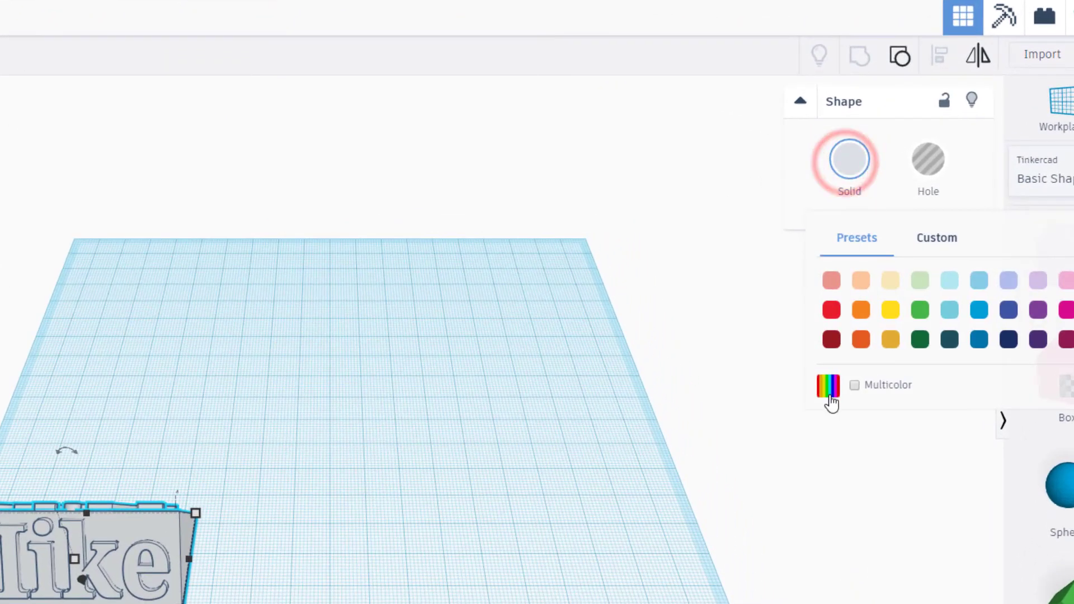
{"action": "left_click", "coordinate": [854, 385]}
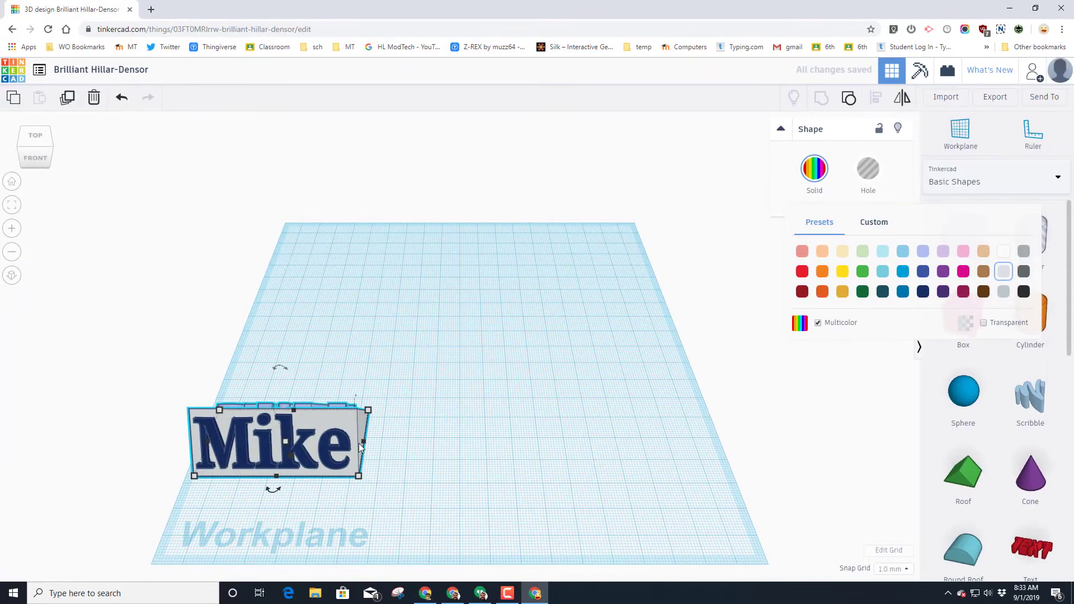
{"action": "left_click", "coordinate": [439, 401]}
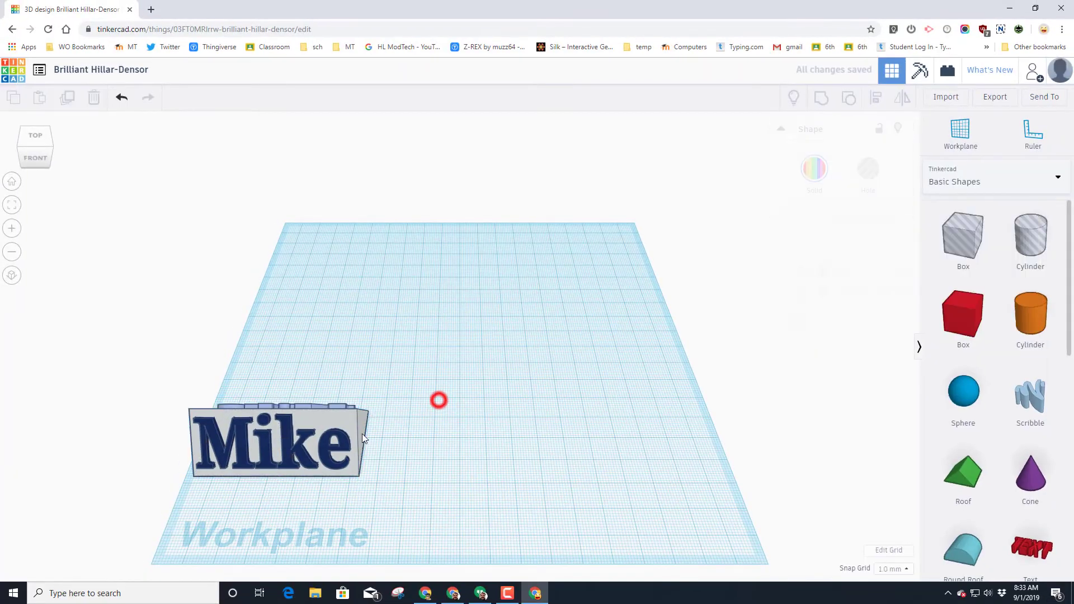
- Move the grouped nameplate toward the front edge of the workplane and view it from several angles
{"action": "left_click_drag", "start_coordinate": [340, 423], "coordinate": [366, 488]}
{"action": "left_click", "coordinate": [451, 495]}
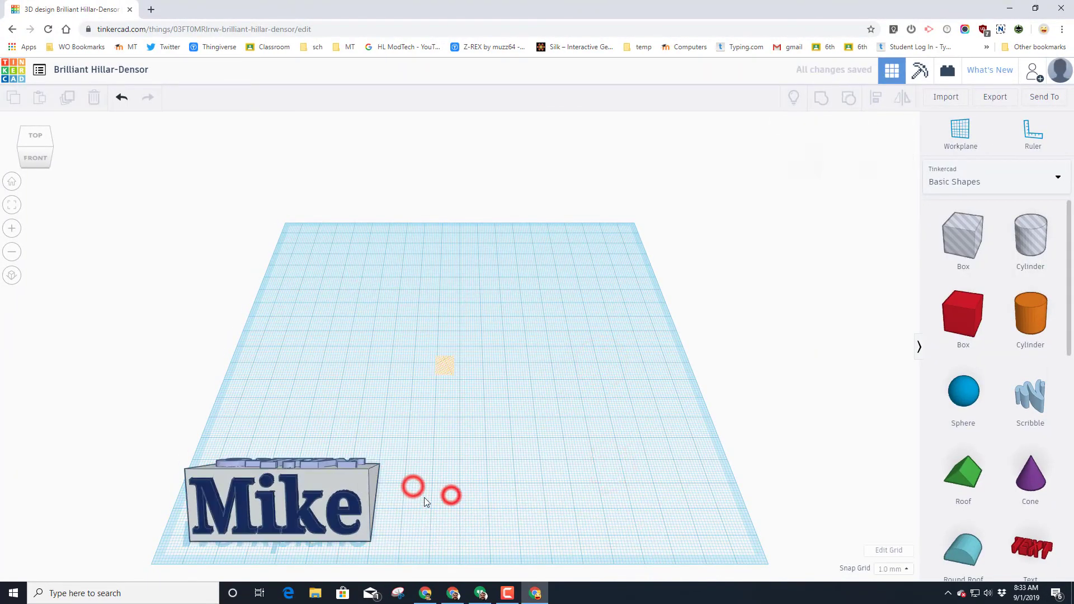
{"action": "right_click_drag", "start_coordinate": [420, 503], "coordinate": [470, 449]}
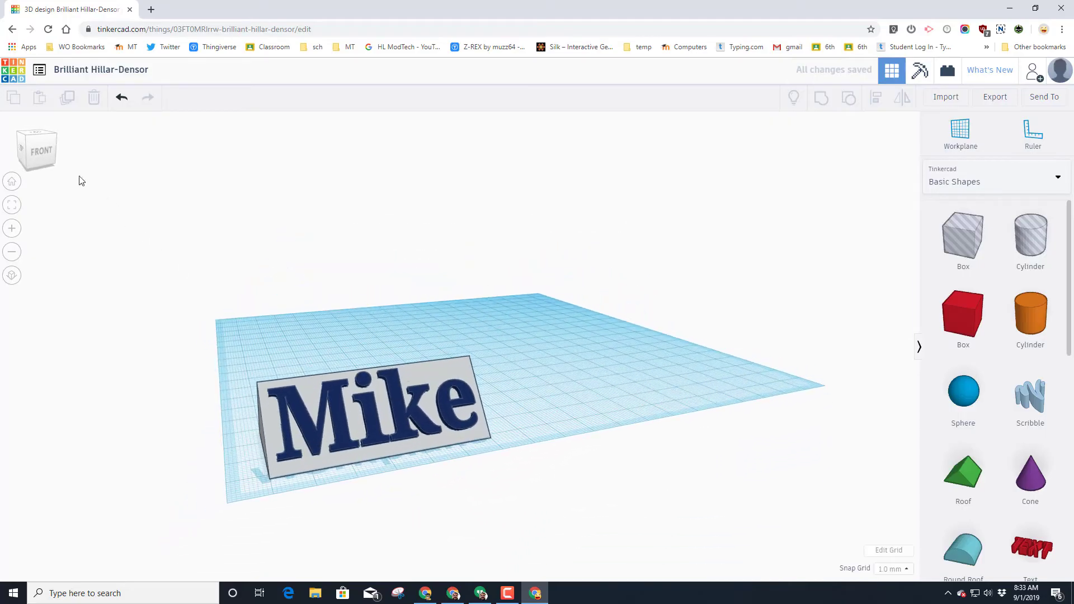
{"action": "mouse_move", "coordinate": [26, 140]}
{"action": "left_mouse_down"}
{"action": "mouse_move", "coordinate": [48, 155]}
{"action": "mouse_move", "coordinate": [62, 143]}
{"action": "mouse_move", "coordinate": [16, 146]}
{"action": "left_mouse_up"}
{"action": "right_click_drag", "start_coordinate": [462, 292], "coordinate": [361, 431]}
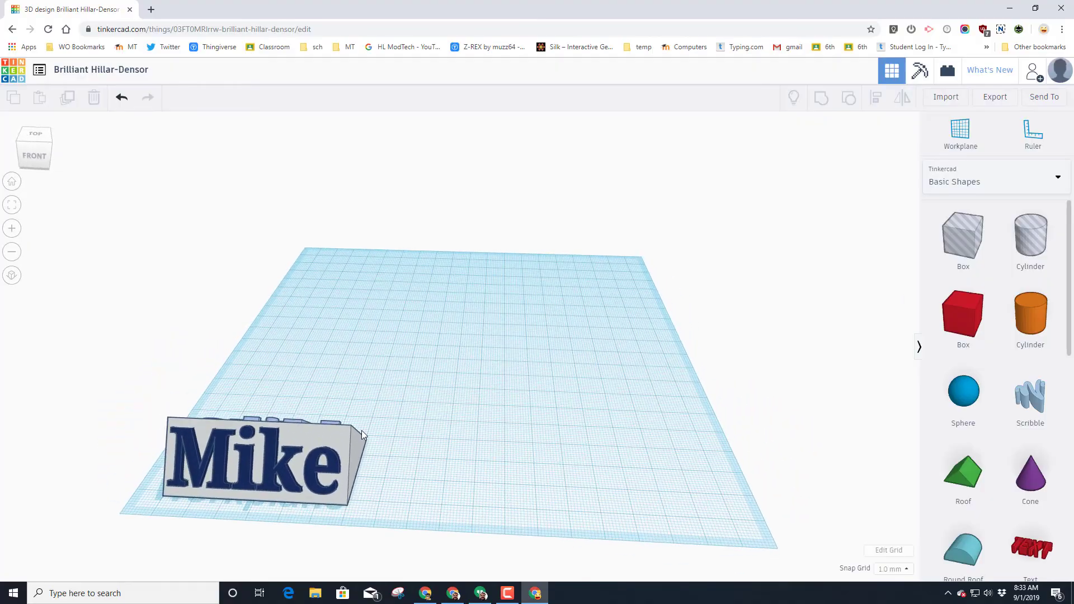
- Resize the grouped nameplate's base to 50 mm wide and 14 mm deep
{"action": "left_click", "coordinate": [350, 462]}
{"action": "left_click_drag", "start_coordinate": [360, 469], "coordinate": [334, 434]}
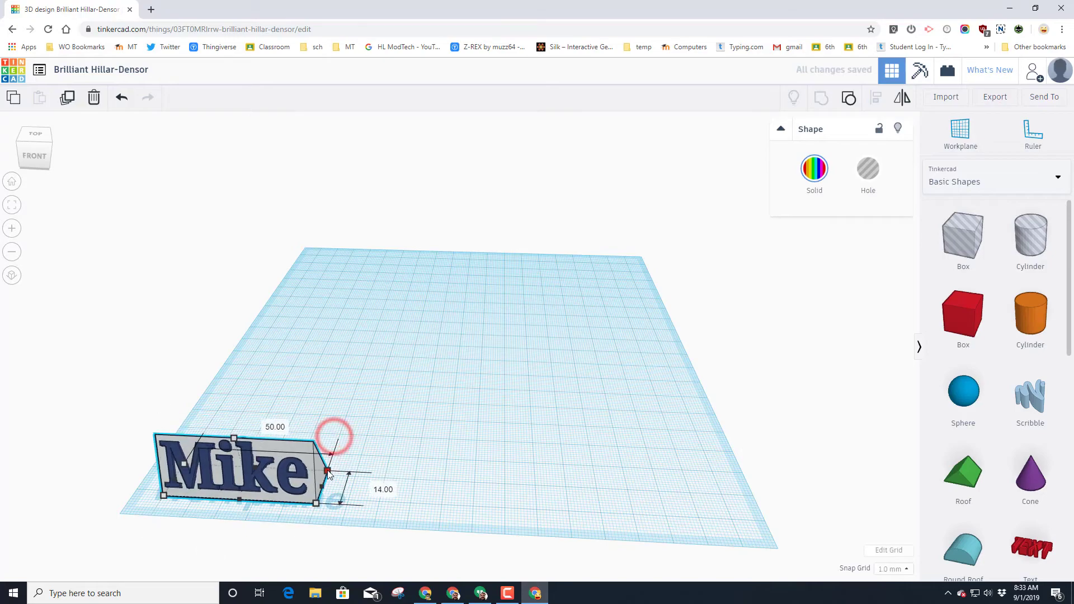
{"action": "right_click_drag", "start_coordinate": [399, 493], "coordinate": [624, 475]}
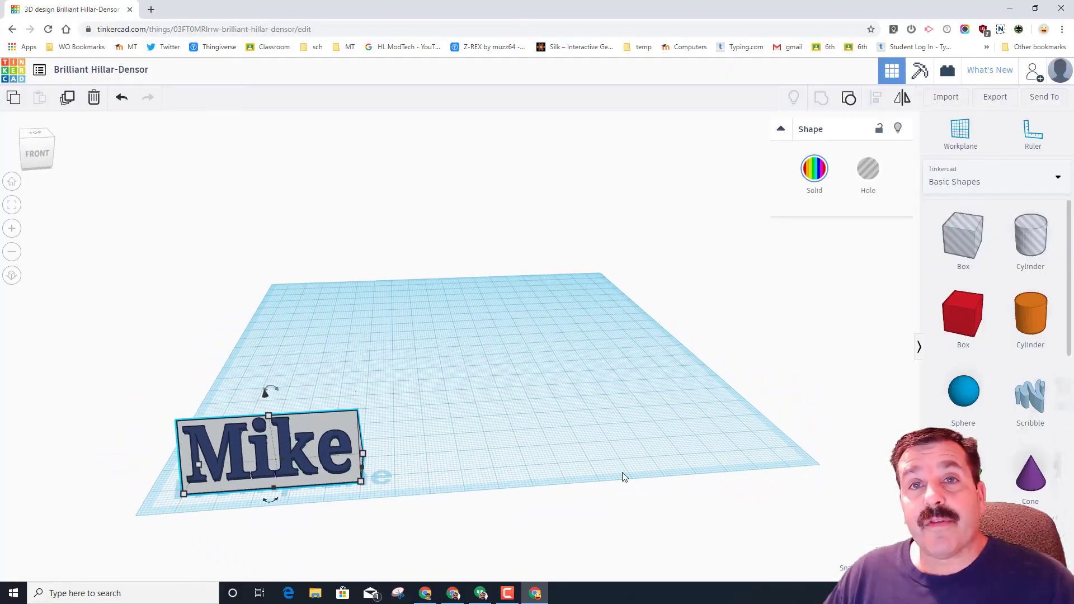
{"action": "right_click_drag", "start_coordinate": [547, 448], "coordinate": [525, 439]}
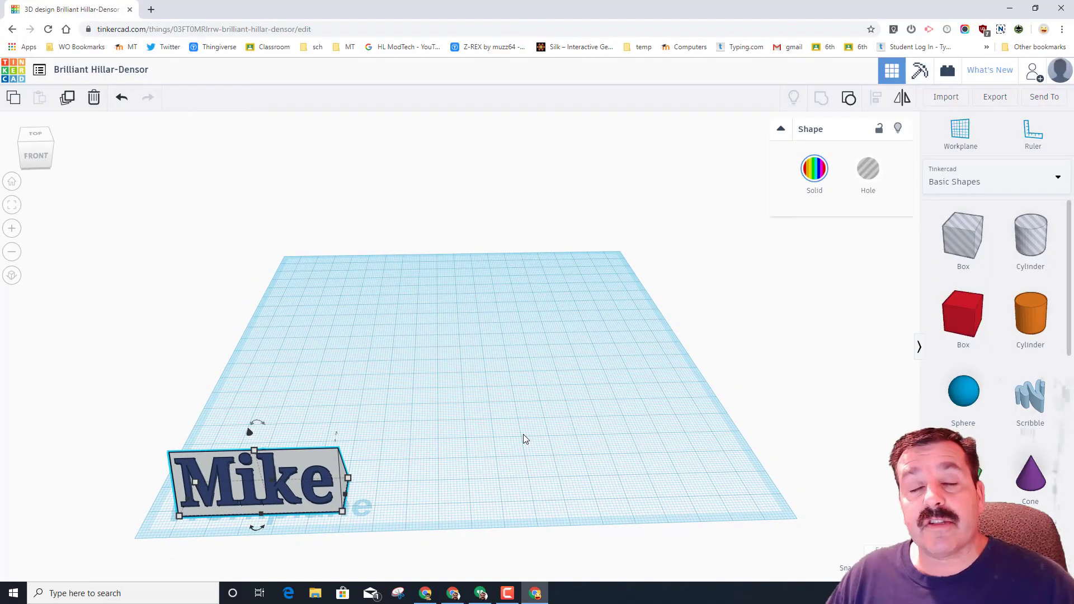